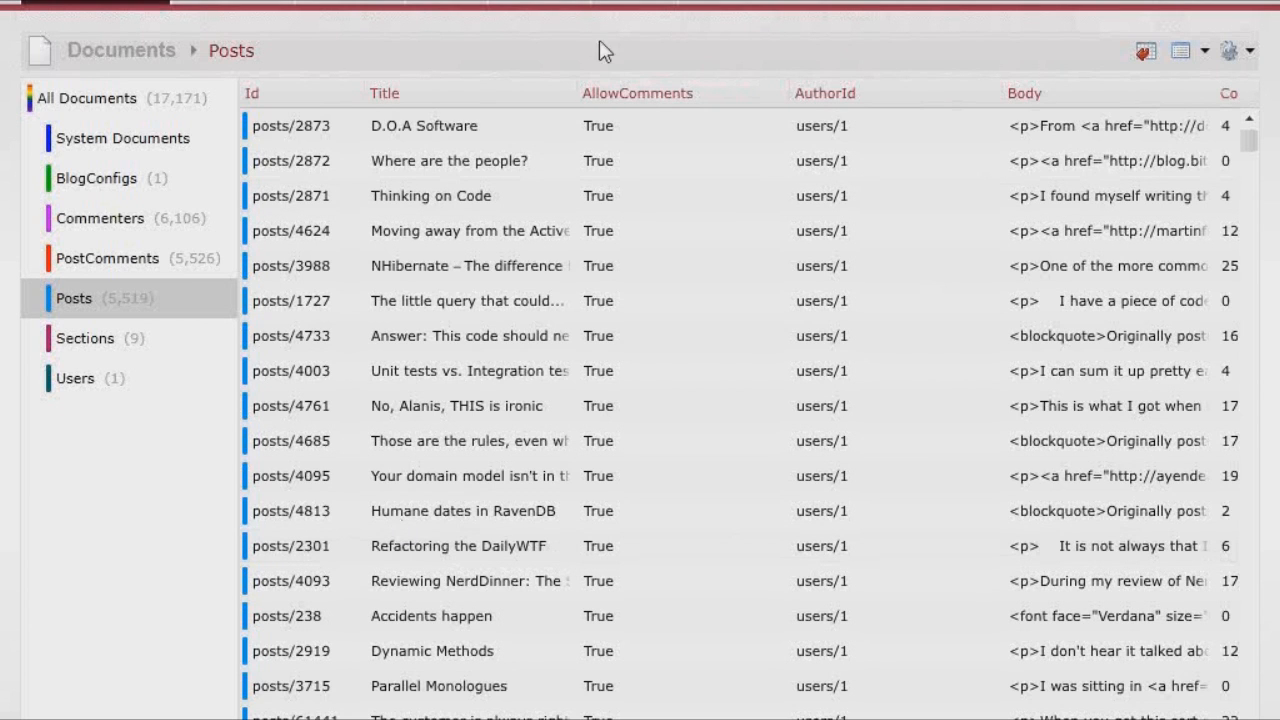
{"action": "left_click", "coordinate": [254, 167]}
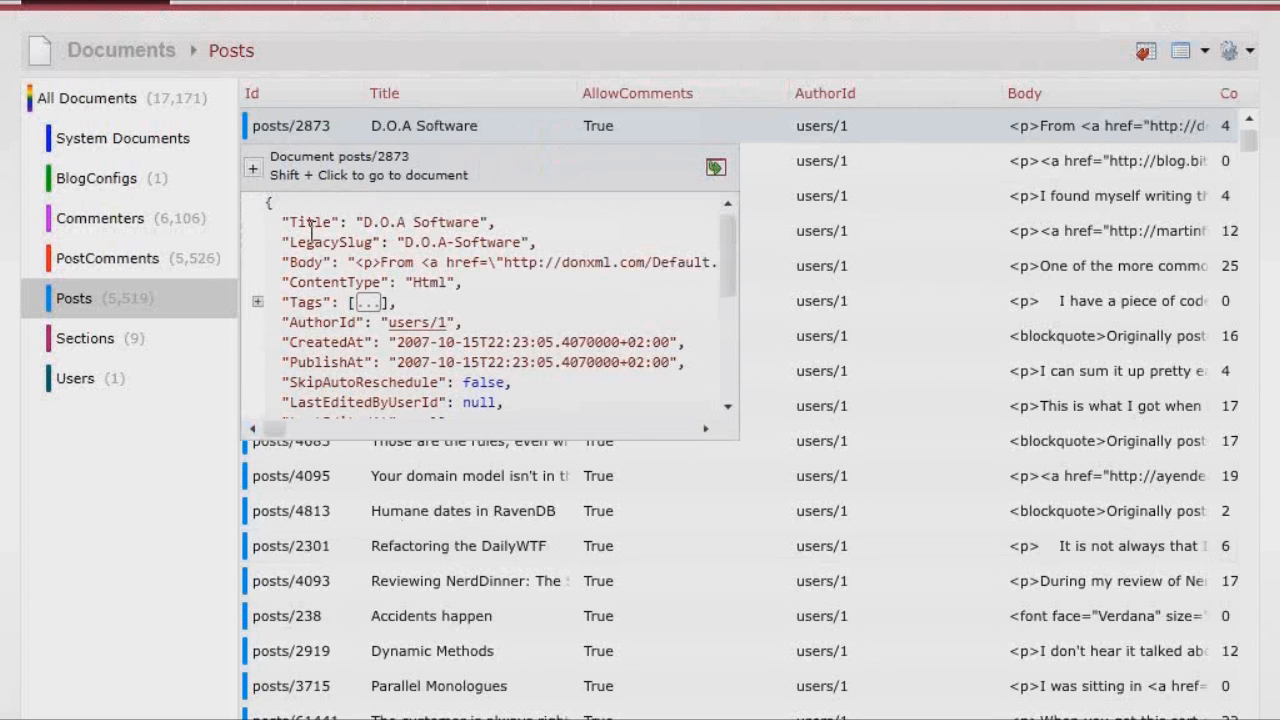
{"action": "scroll", "coordinate": [311, 228], "scroll_direction": "down", "scroll_amount": 5}
{"action": "scroll", "coordinate": [305, 205], "scroll_direction": "up", "scroll_amount": 5}
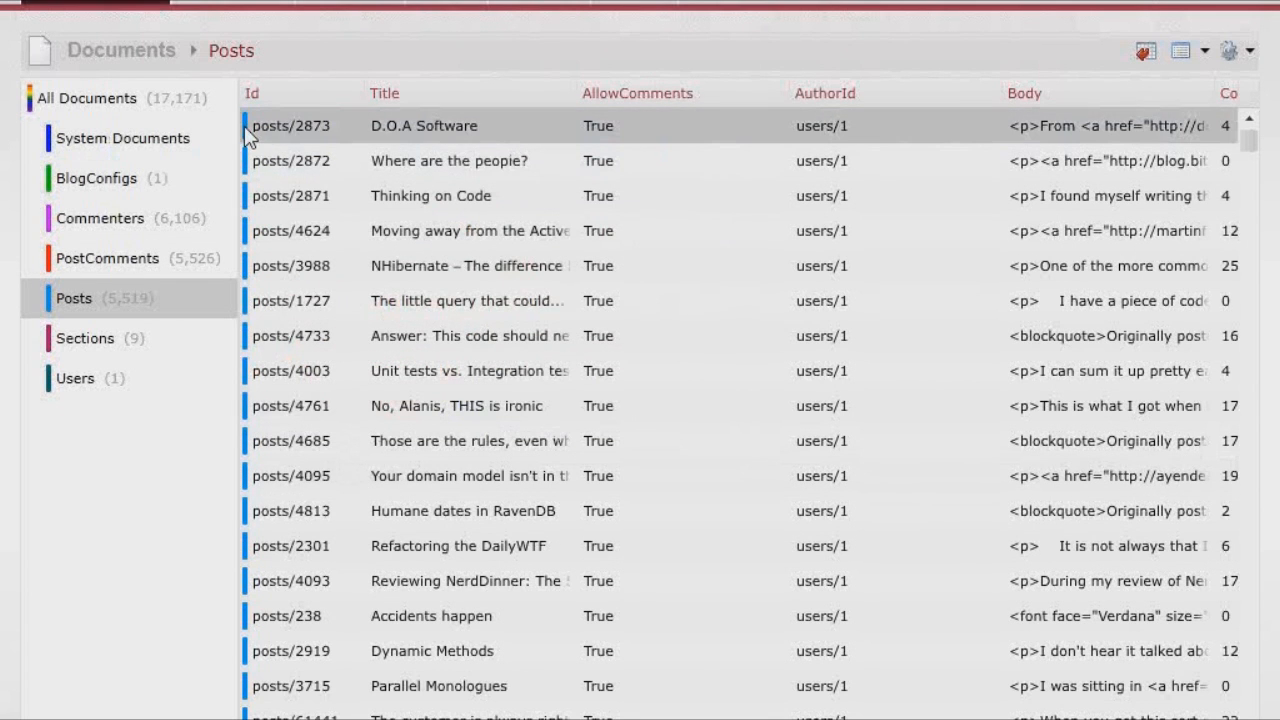
{"action": "mouse_move", "coordinate": [256, 138]}
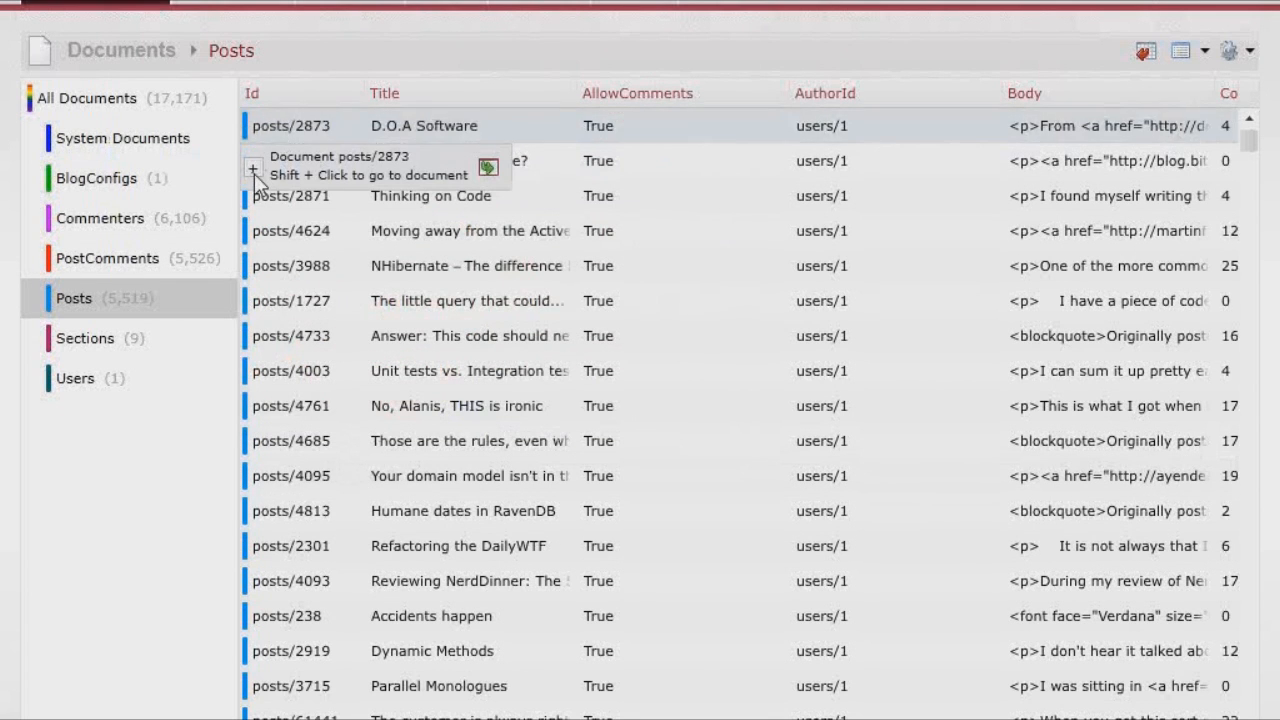
{"action": "left_click", "coordinate": [264, 172]}
{"action": "left_click", "coordinate": [715, 168]}
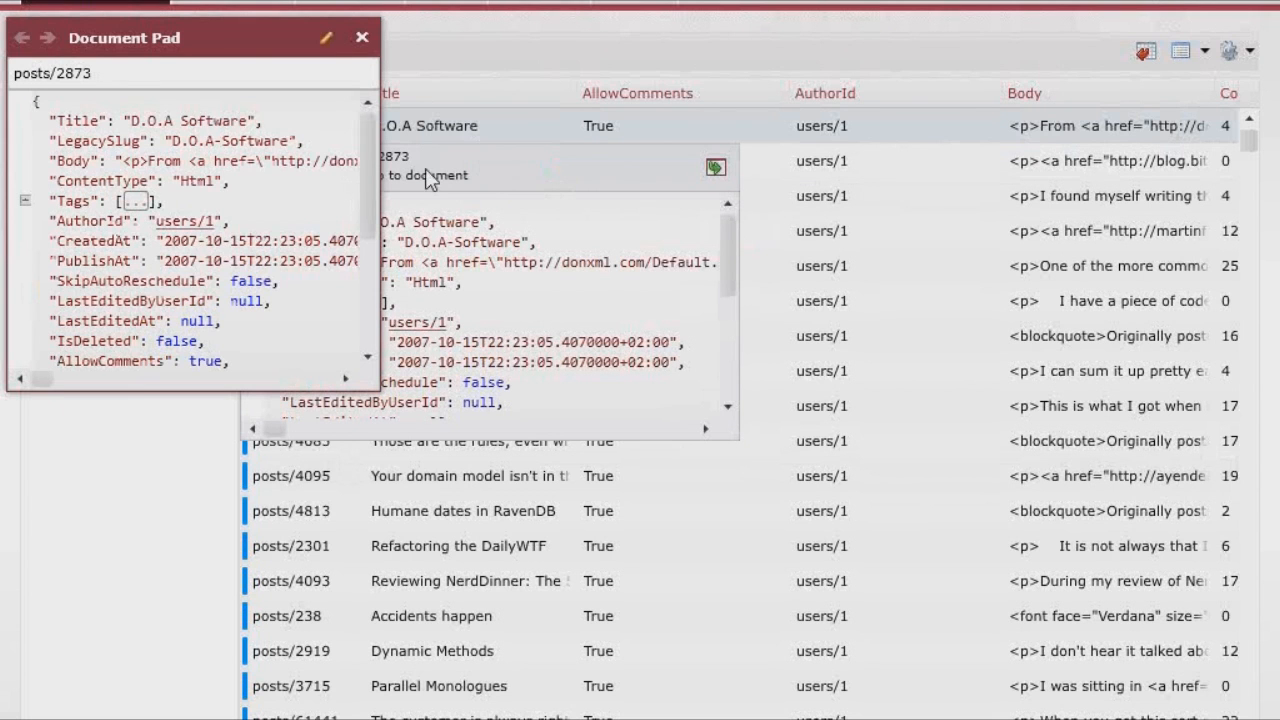
{"action": "left_click_drag", "start_coordinate": [230, 40], "coordinate": [1104, 299]}
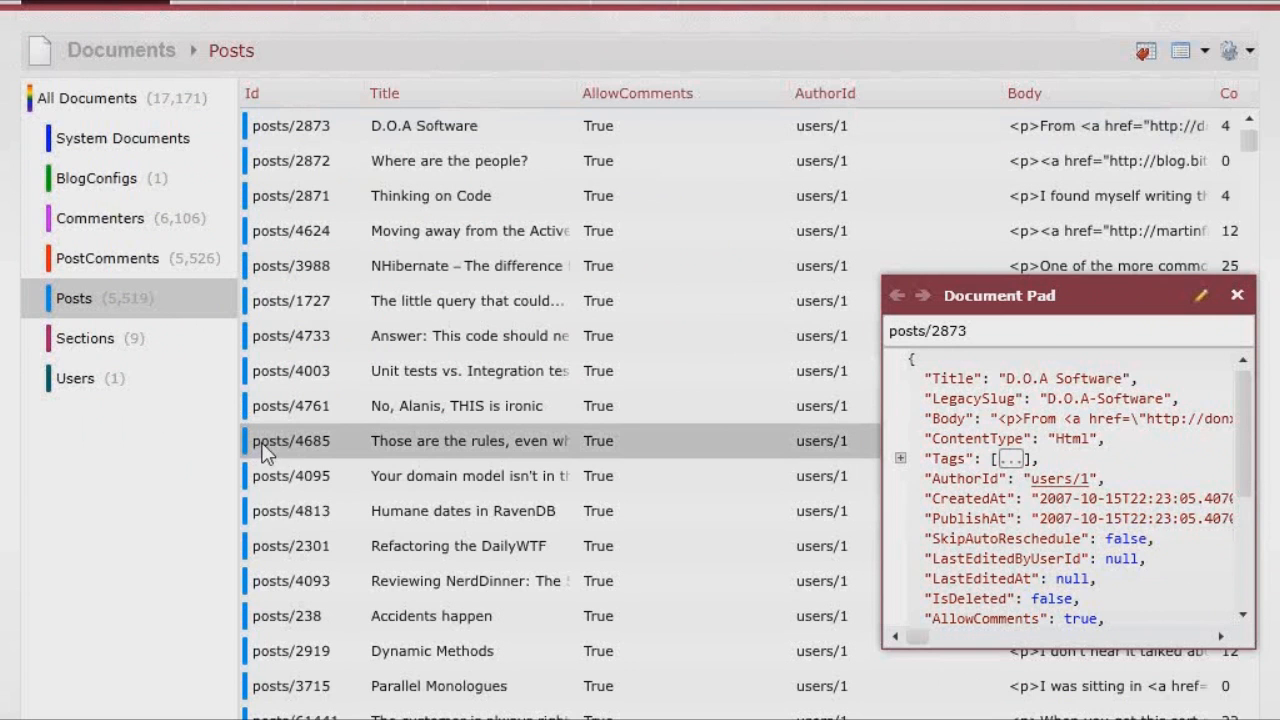
{"action": "mouse_move", "coordinate": [264, 453]}
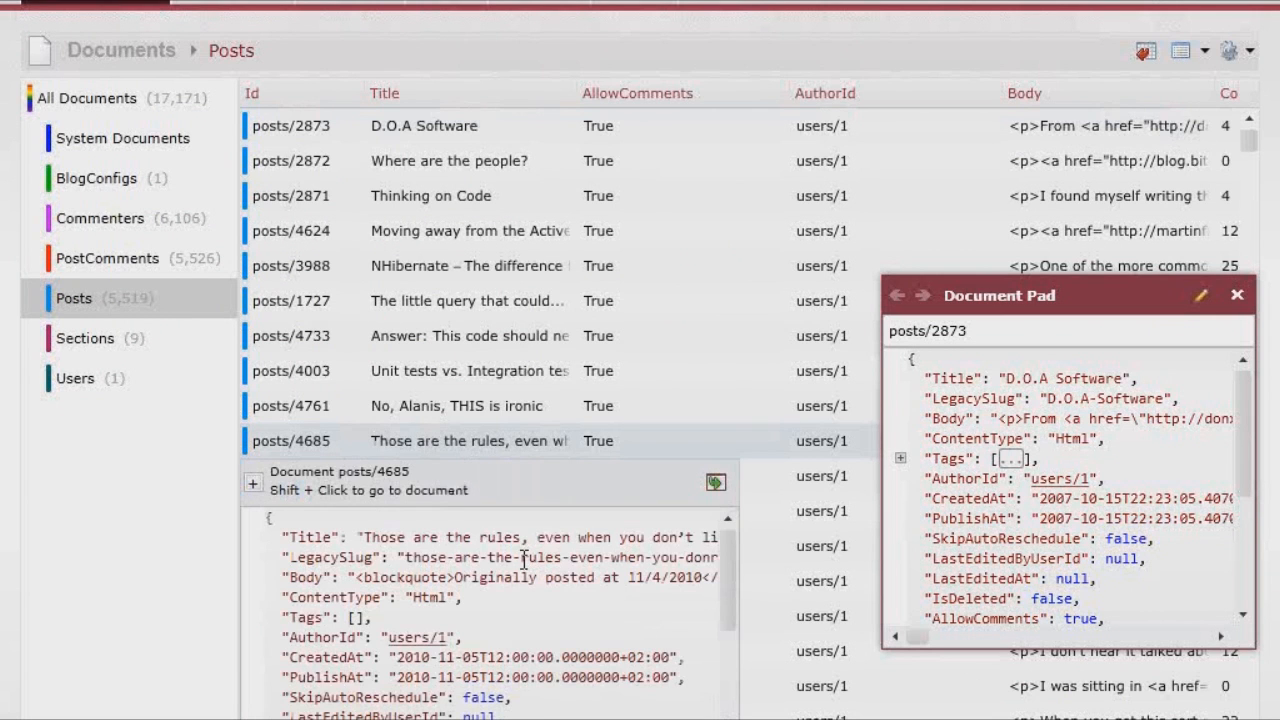
{"action": "left_click", "coordinate": [716, 484]}
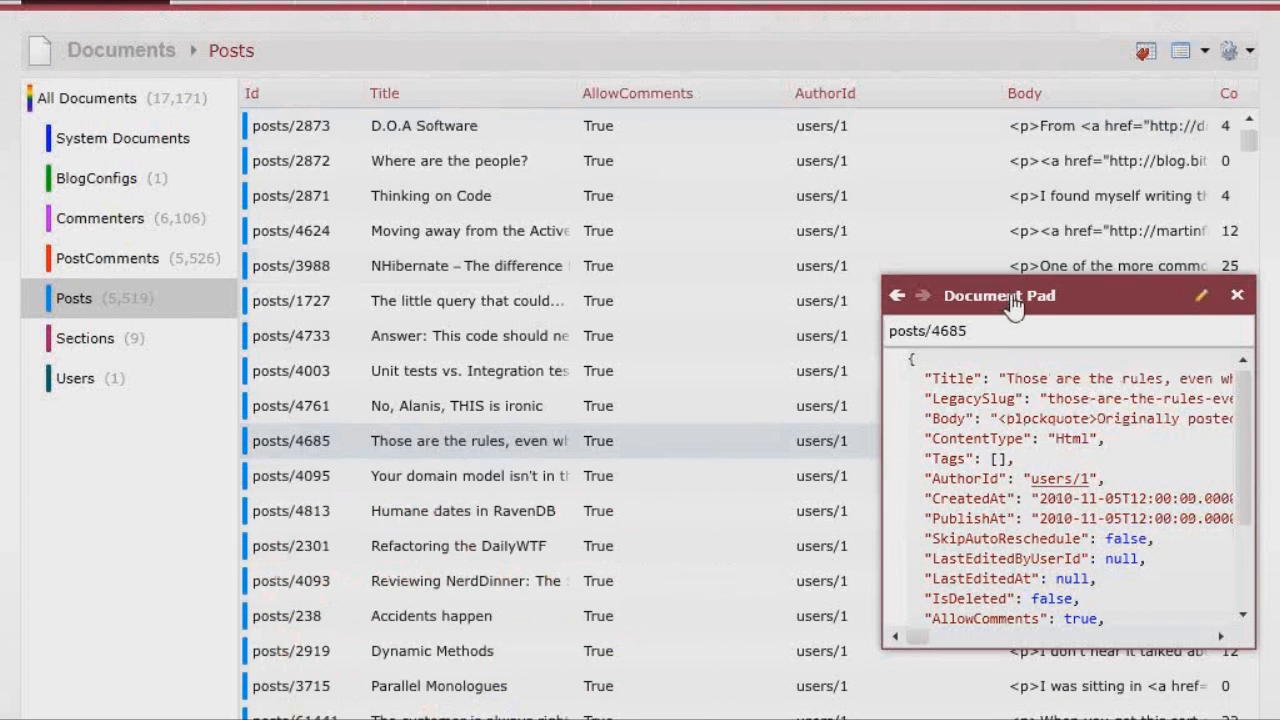
{"action": "left_click_drag", "start_coordinate": [966, 295], "coordinate": [1008, 135]}
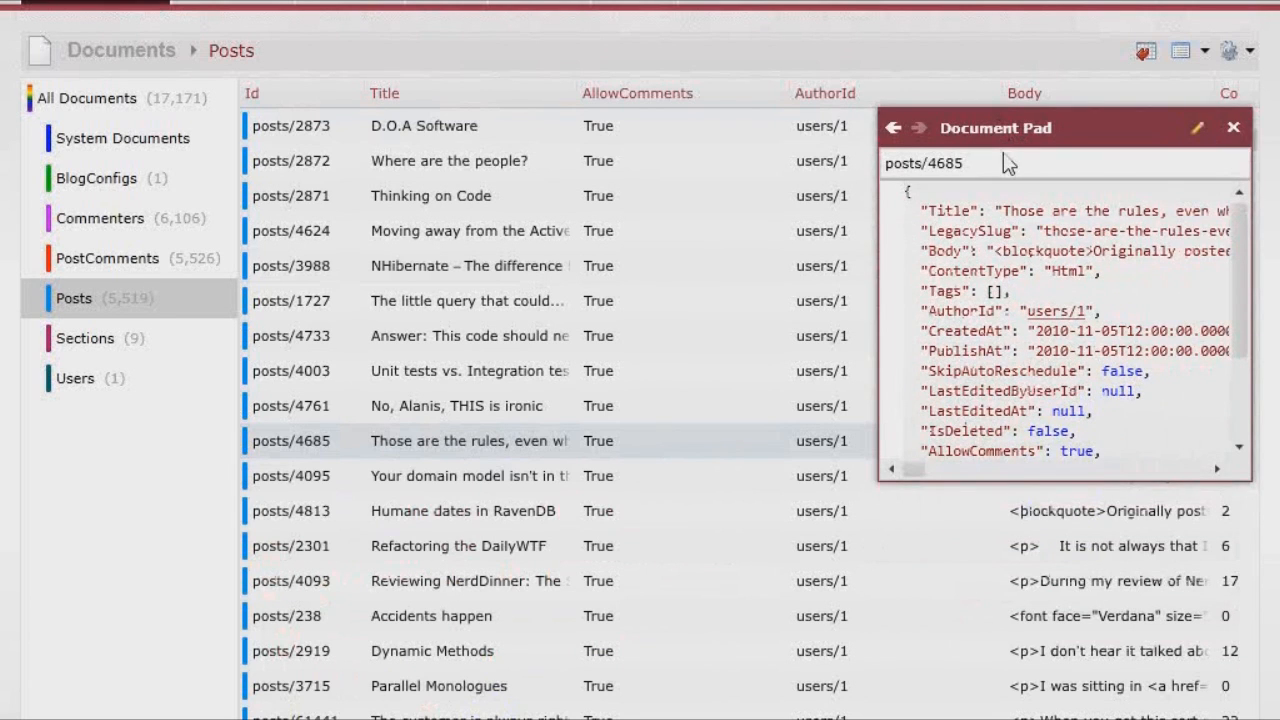
{"action": "left_click", "coordinate": [1236, 129]}
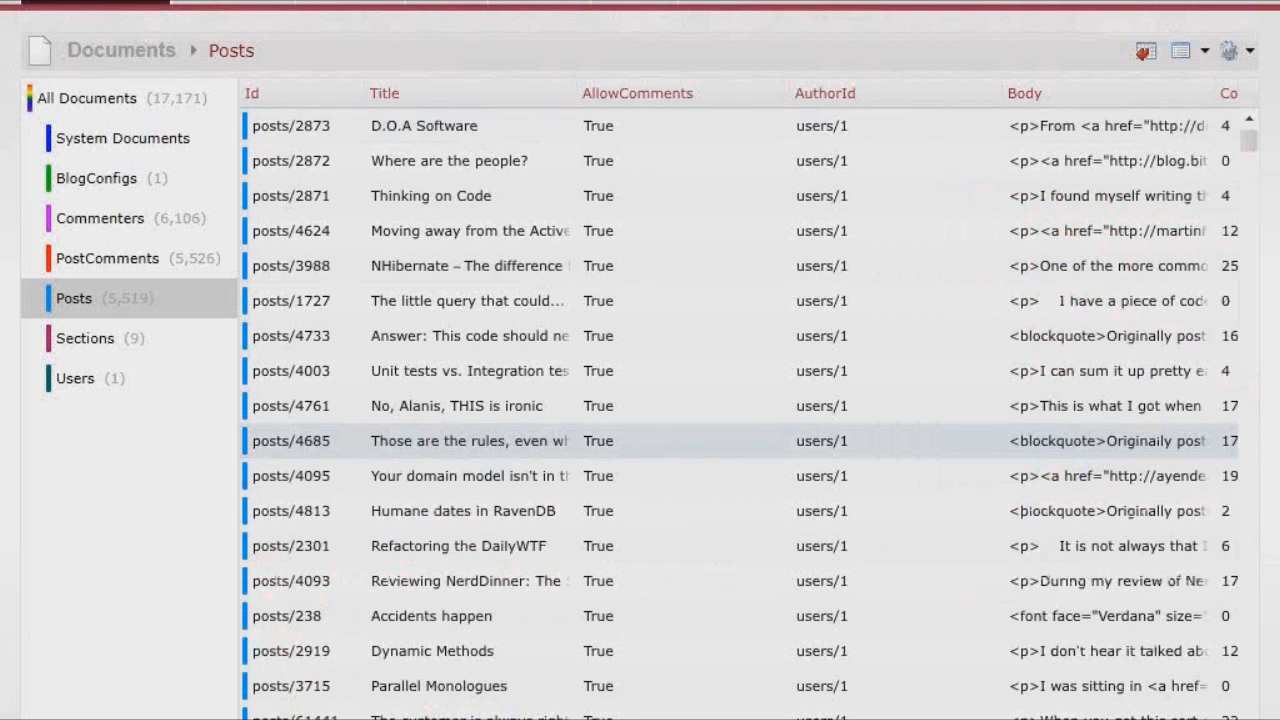
- Open the Patch documents page, browse the Indexes and Documents menus, then switch to the slide show
{"action": "left_click", "coordinate": [121, 52]}
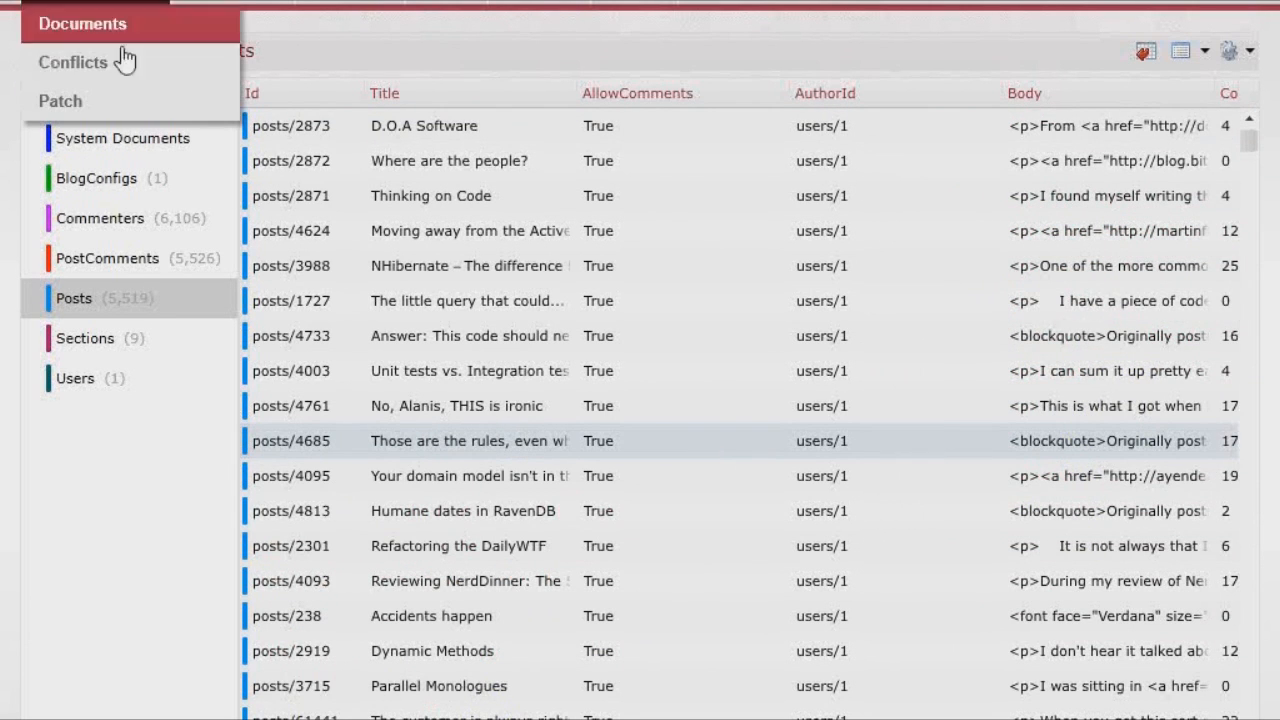
{"action": "left_click", "coordinate": [106, 102]}
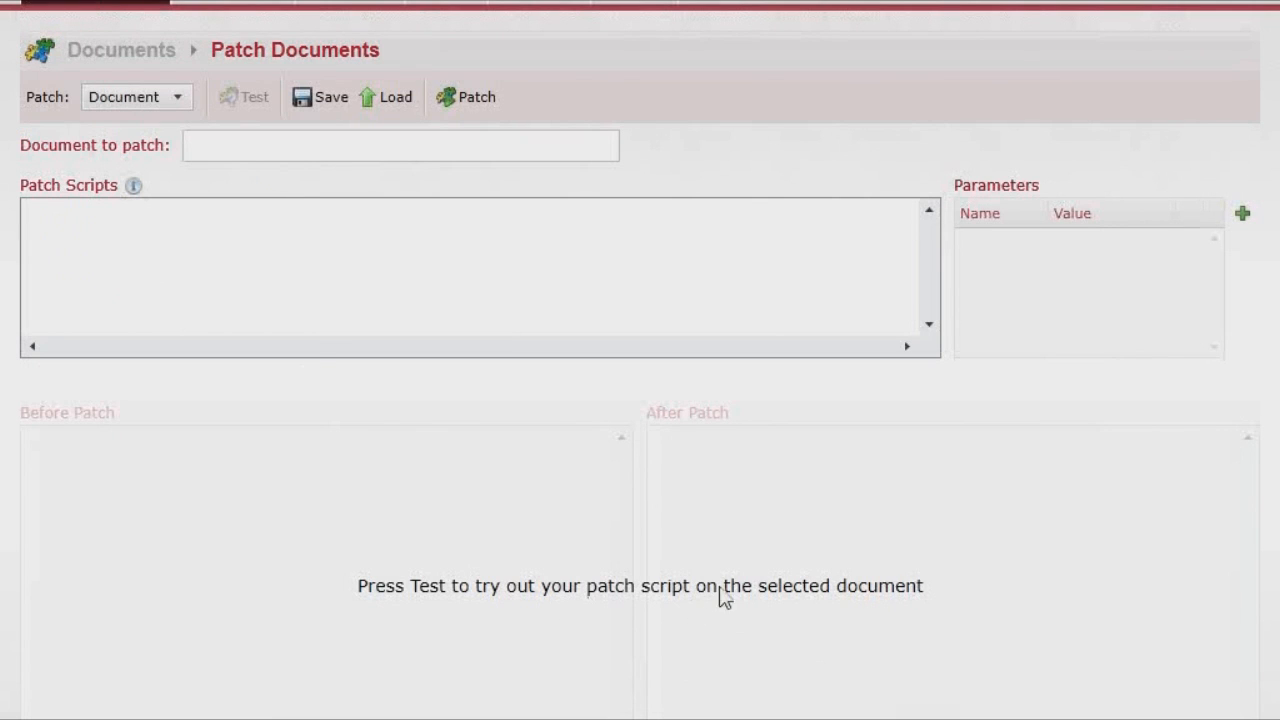
{"action": "left_click", "coordinate": [312, 4]}
{"action": "left_click", "coordinate": [163, 2]}
{"action": "key", "text": "alt+Tab"}
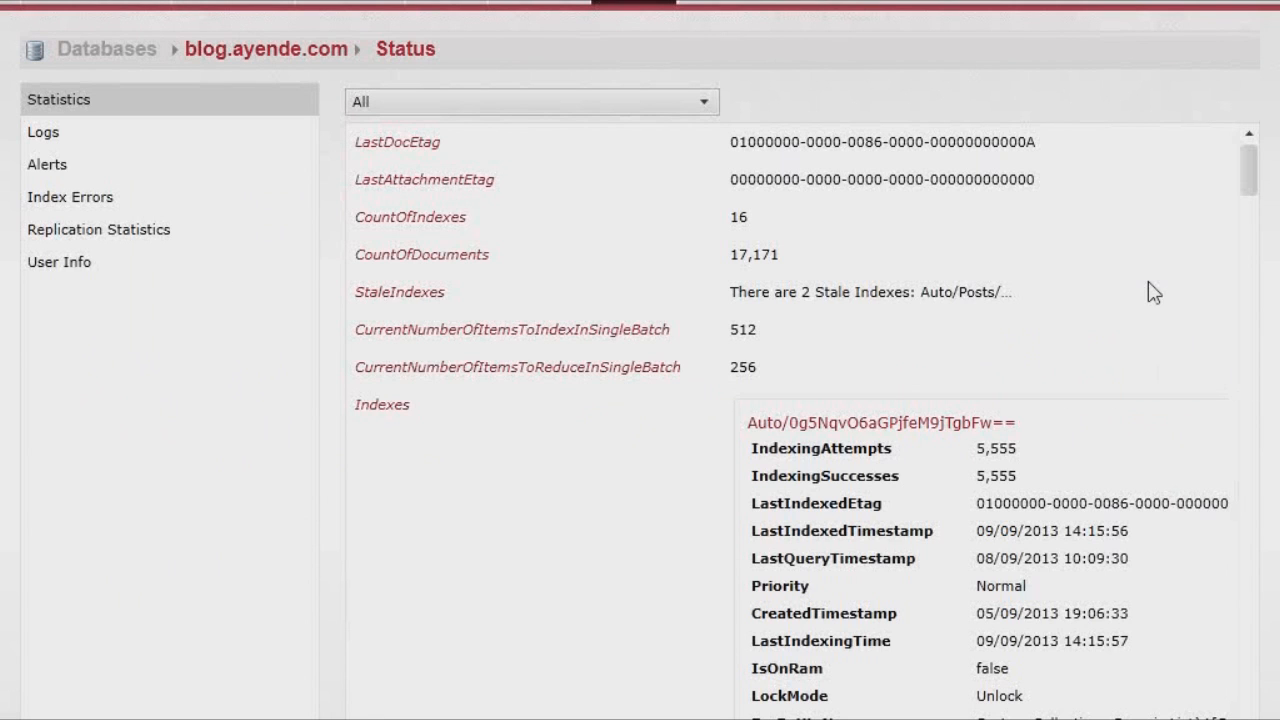
- Scroll through the blog.ayende.com status statistics, then go to the Indexes page
{"action": "scroll", "coordinate": [1149, 283], "scroll_direction": "down", "scroll_amount": 5}
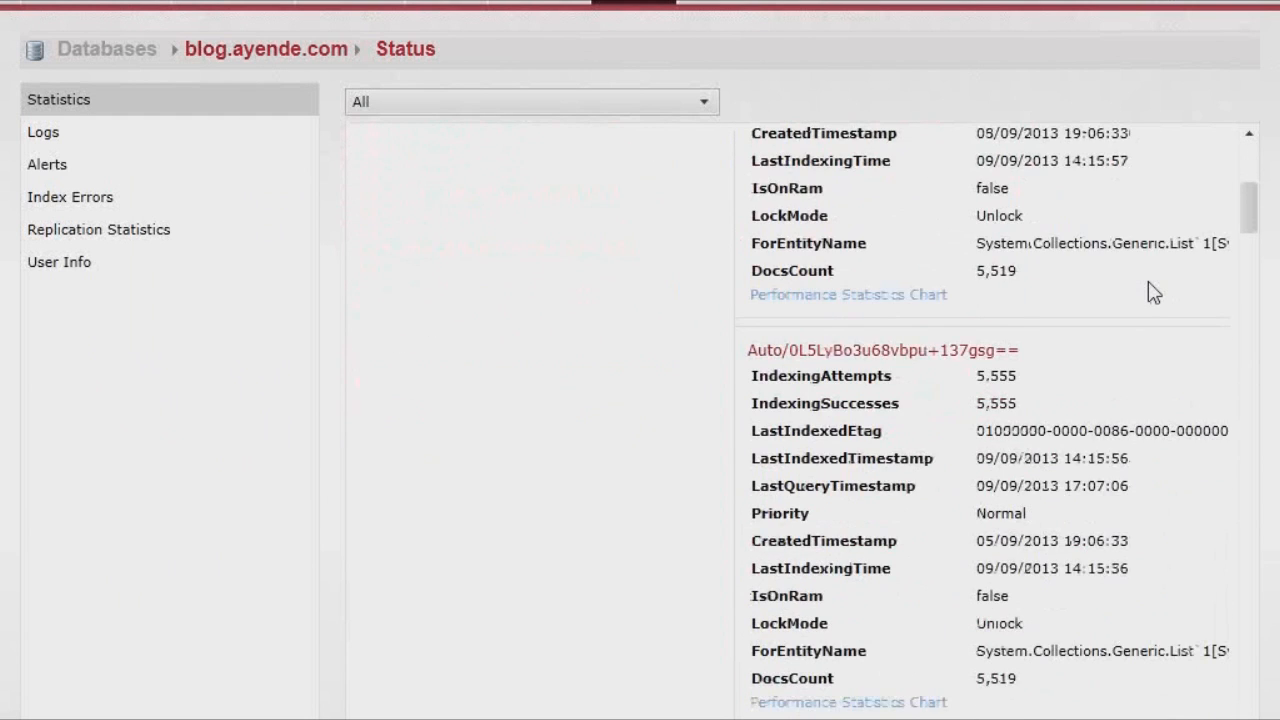
{"action": "scroll", "coordinate": [1149, 283], "scroll_direction": "down", "scroll_amount": 4}
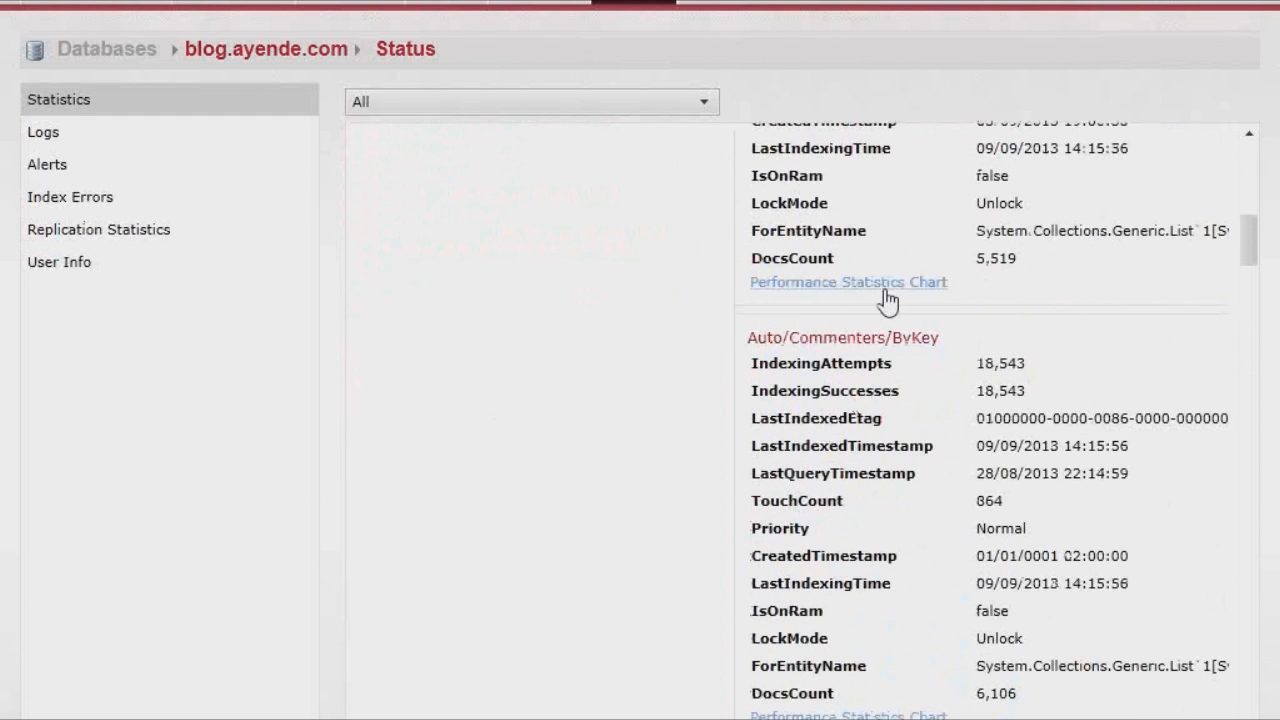
{"action": "left_click", "coordinate": [230, 4]}
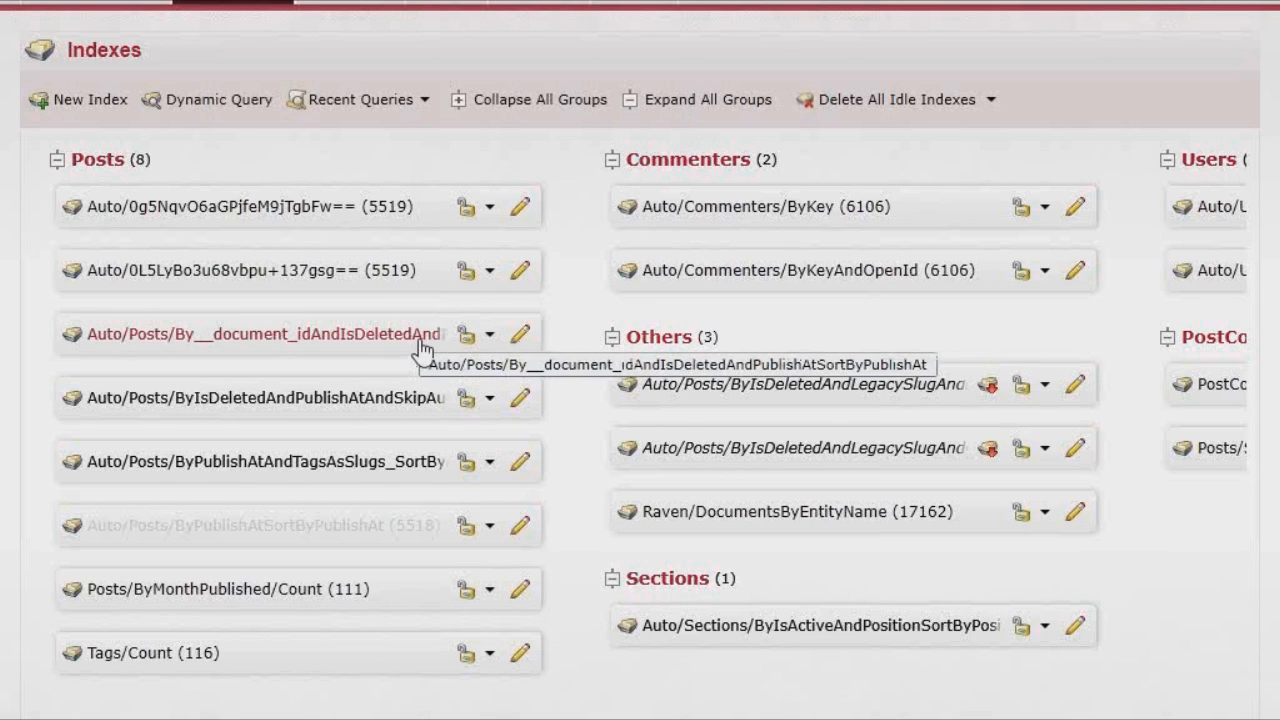
- Delete the two idle Posts indexes, including Auto/Posts/ByPublishAtSortByPublishAt
{"action": "right_click", "coordinate": [422, 347]}
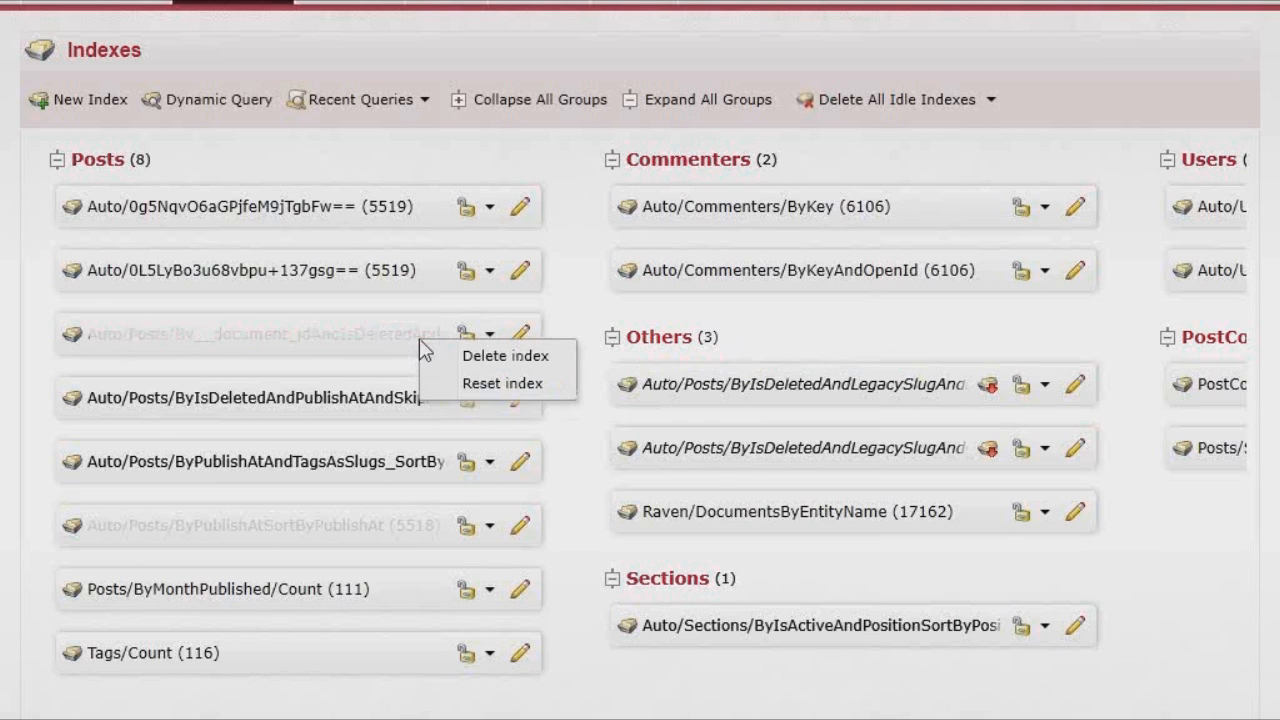
{"action": "left_click", "coordinate": [462, 362]}
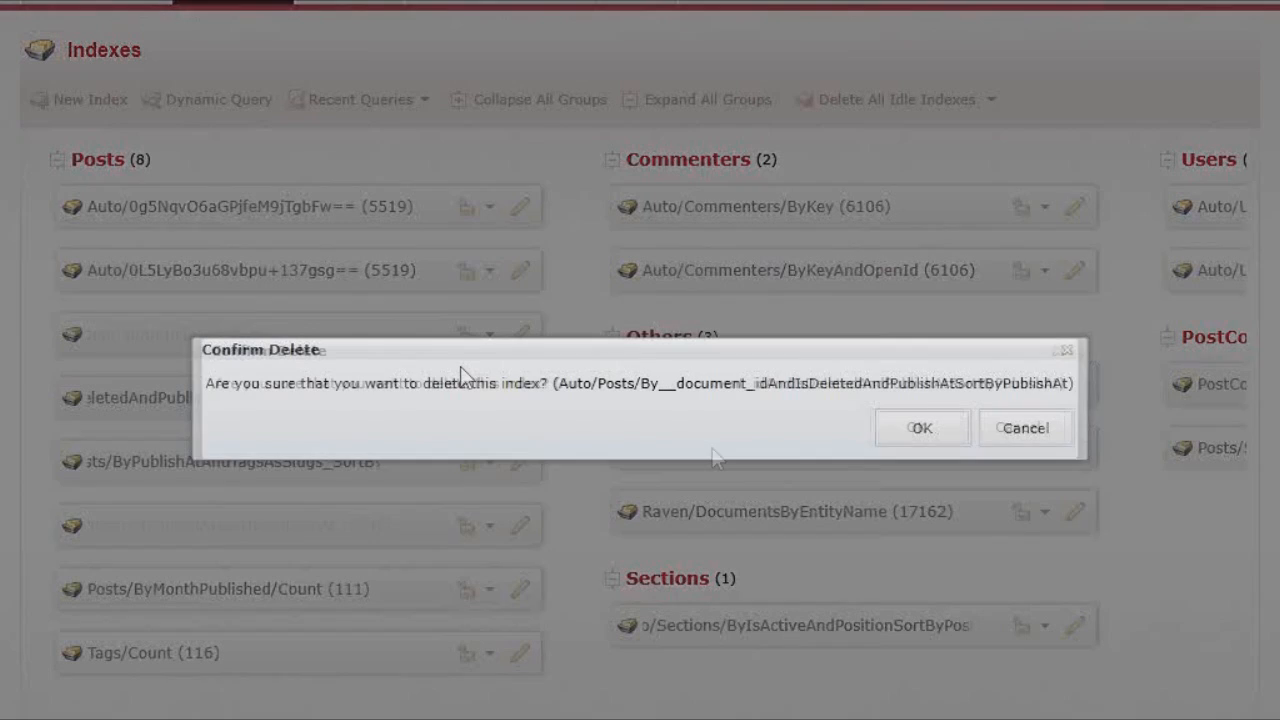
{"action": "left_click", "coordinate": [903, 426]}
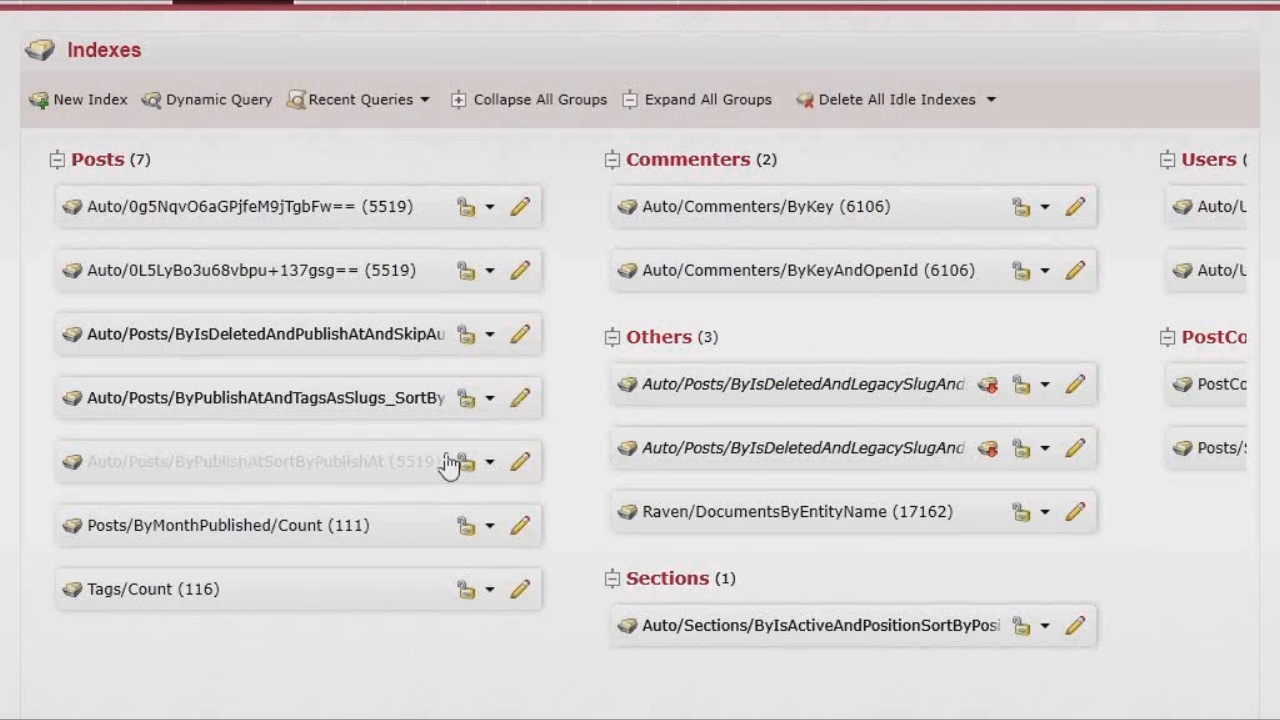
{"action": "right_click", "coordinate": [372, 466]}
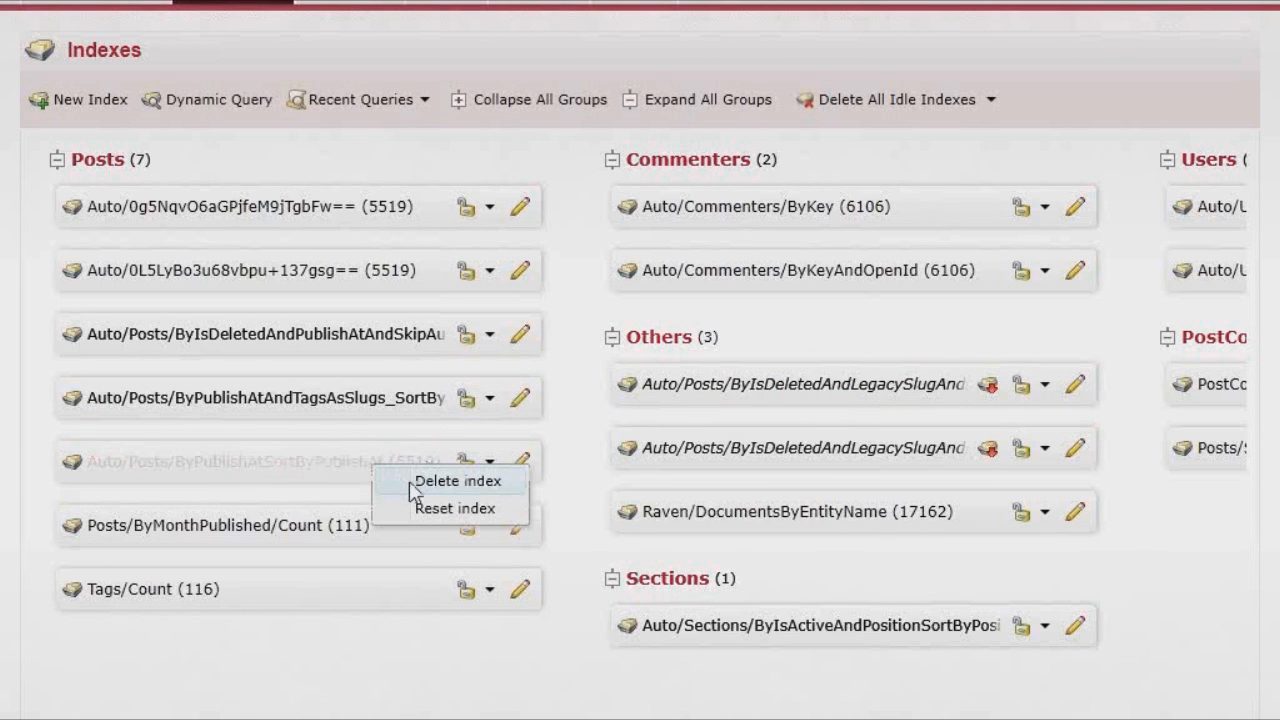
{"action": "left_click", "coordinate": [410, 483]}
{"action": "left_click", "coordinate": [800, 432]}
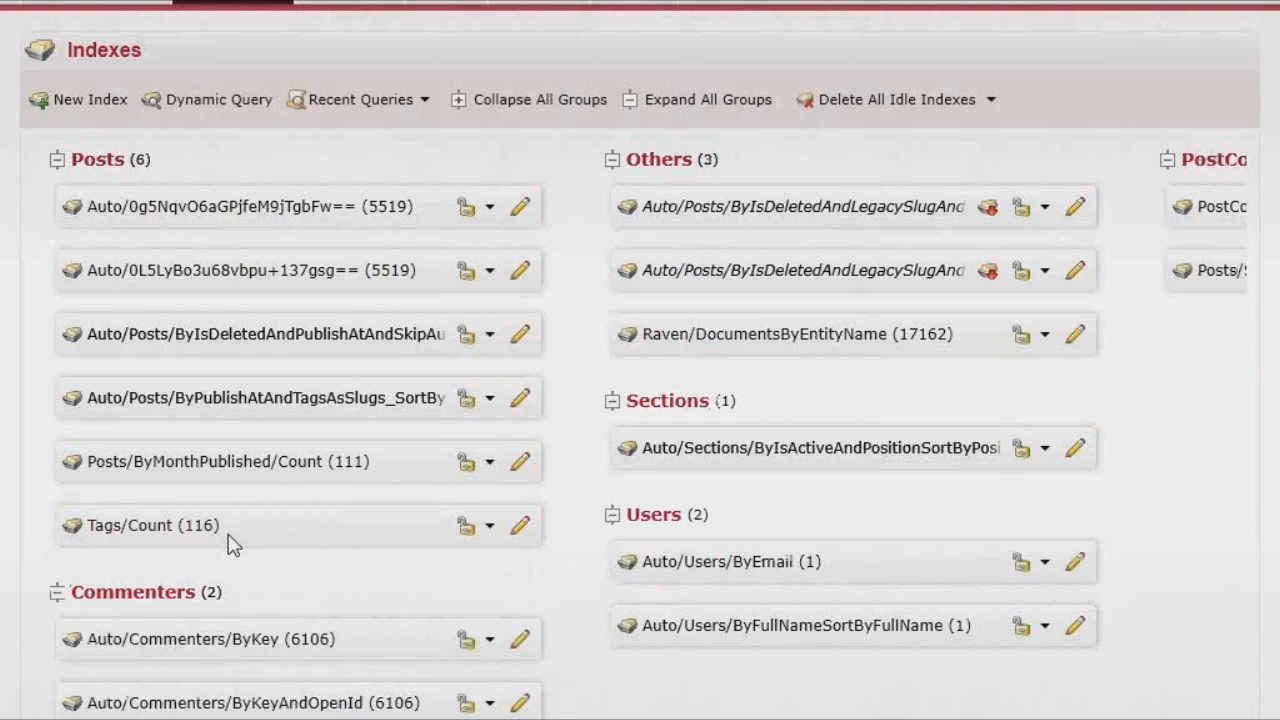
- Reset the Tags/Count index and go to the database Status page
{"action": "right_click", "coordinate": [176, 527]}
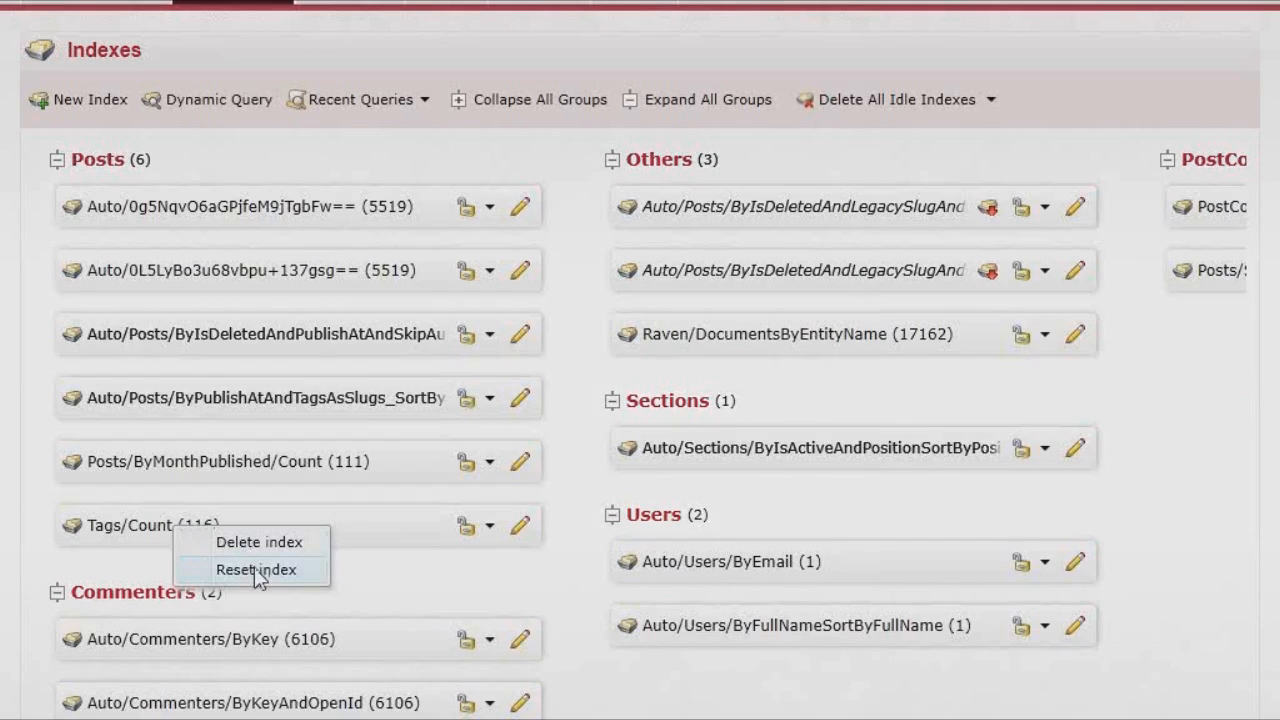
{"action": "left_click", "coordinate": [257, 571]}
{"action": "left_click", "coordinate": [713, 431]}
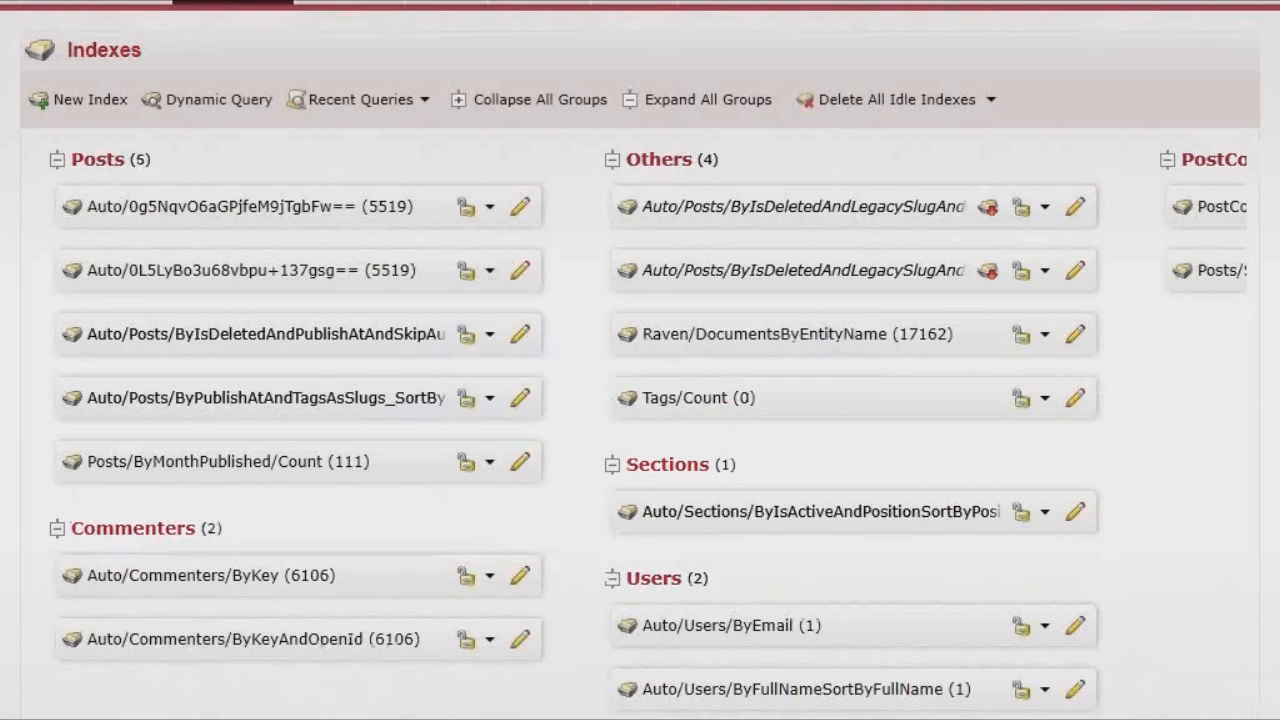
{"action": "left_click", "coordinate": [633, 2]}
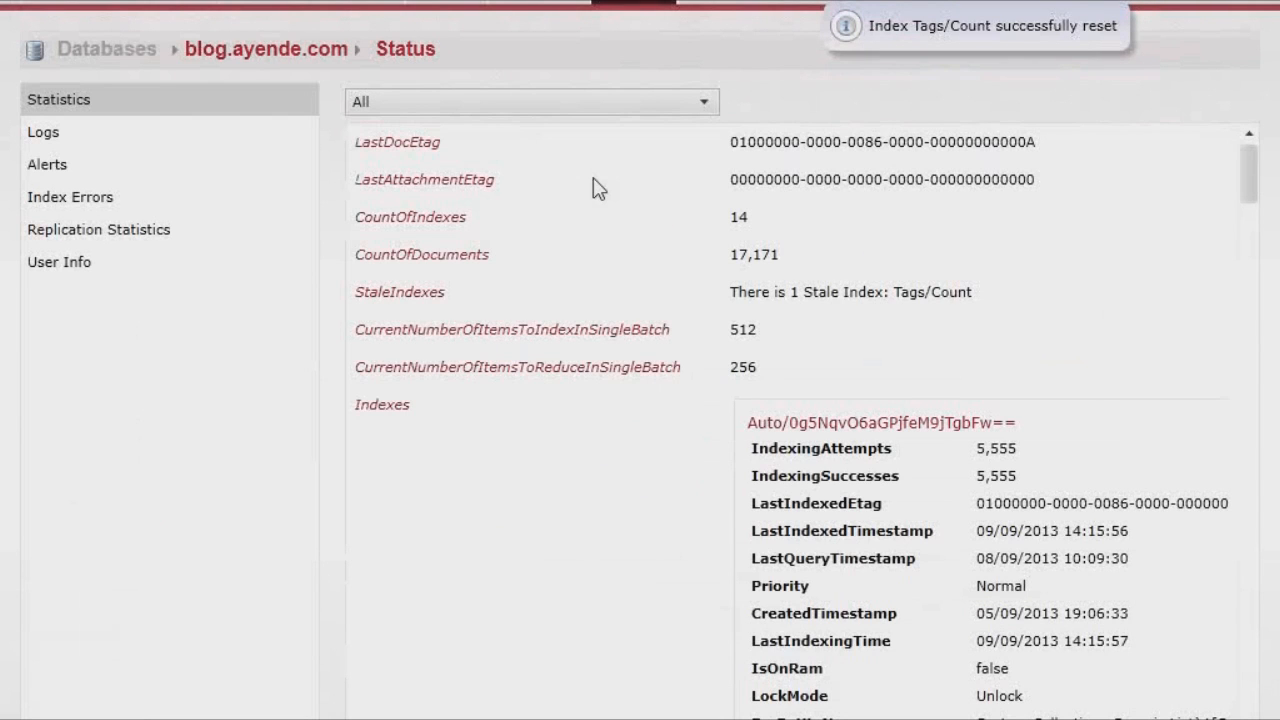
- Filter the status statistics to show only the Tags/Count index
{"action": "left_click", "coordinate": [634, 104]}
{"action": "scroll", "coordinate": [229, 563], "scroll_direction": "down", "scroll_amount": 1}
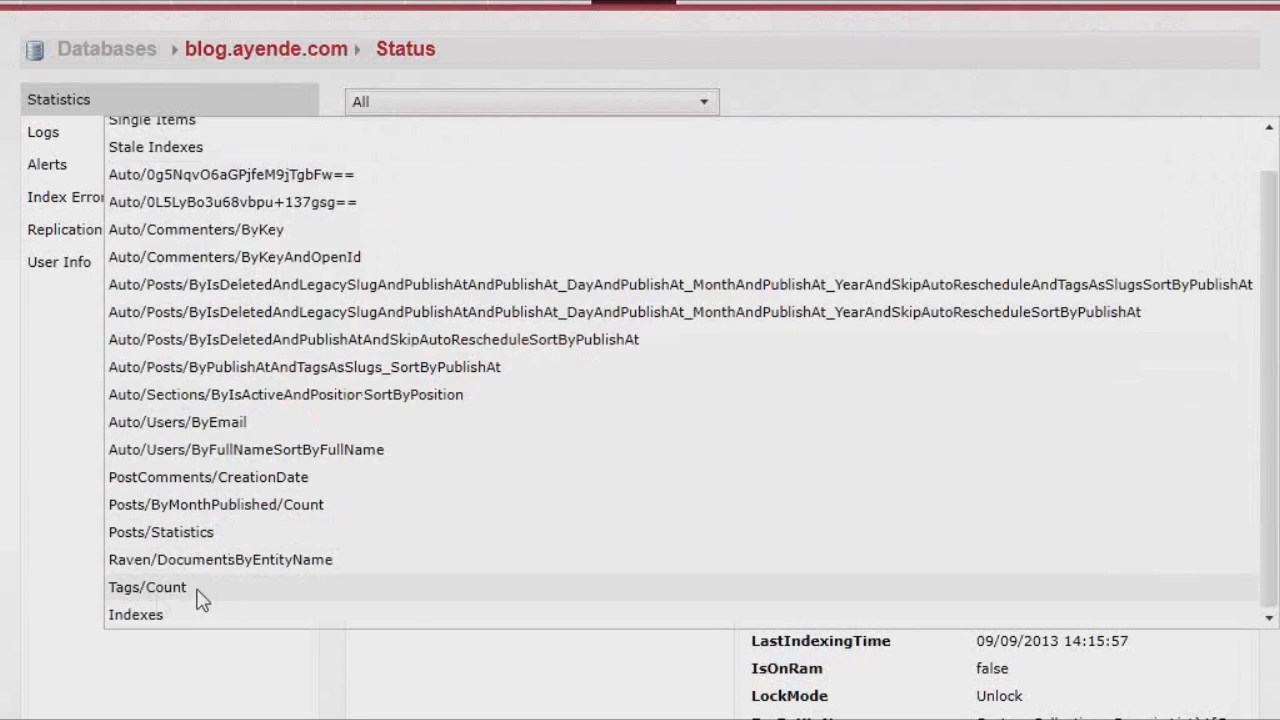
{"action": "left_click", "coordinate": [200, 592]}
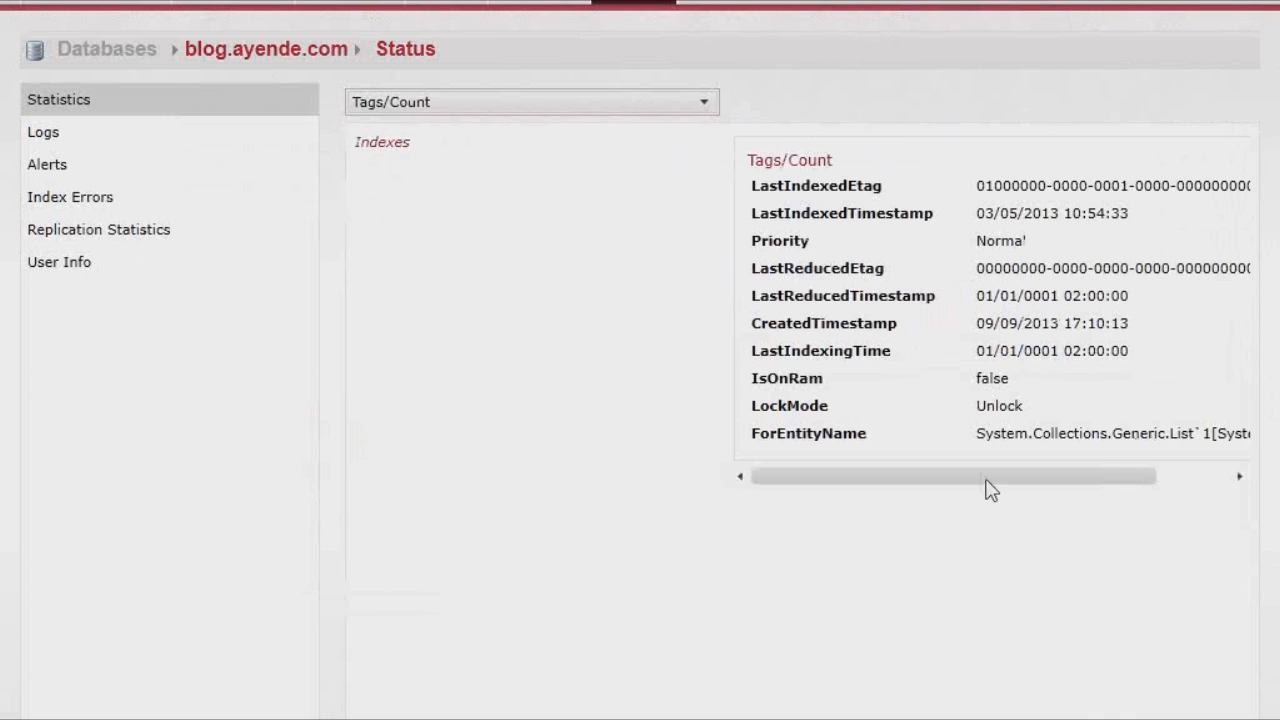
- Inspect the Tags/Count stats and Performance chart as DocsCount climbs to 116
{"action": "left_click_drag", "start_coordinate": [1013, 473], "coordinate": [805, 492]}
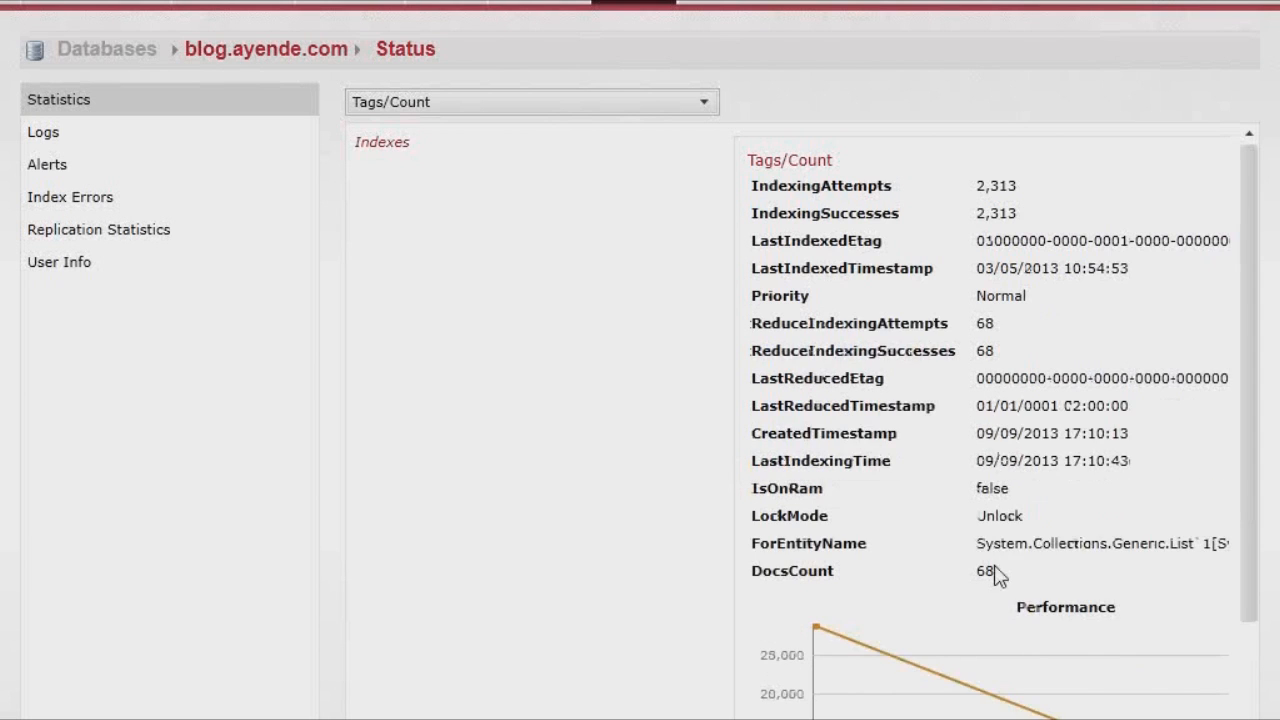
{"action": "scroll", "coordinate": [1131, 517], "scroll_direction": "down", "scroll_amount": 2}
{"action": "mouse_move", "coordinate": [930, 718]}
{"action": "left_mouse_down"}
{"action": "mouse_move", "coordinate": [990, 718]}
{"action": "mouse_move", "coordinate": [930, 718]}
{"action": "left_mouse_up"}
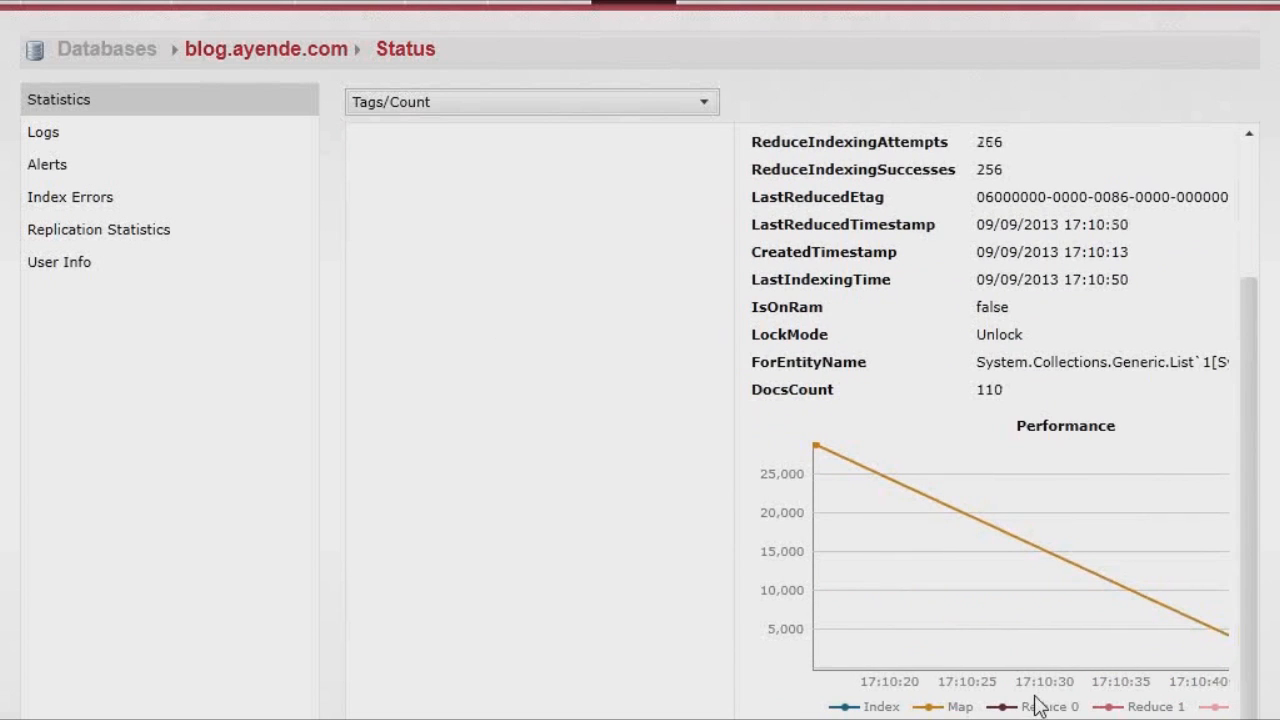
{"action": "left_click_drag", "start_coordinate": [920, 718], "coordinate": [945, 718]}
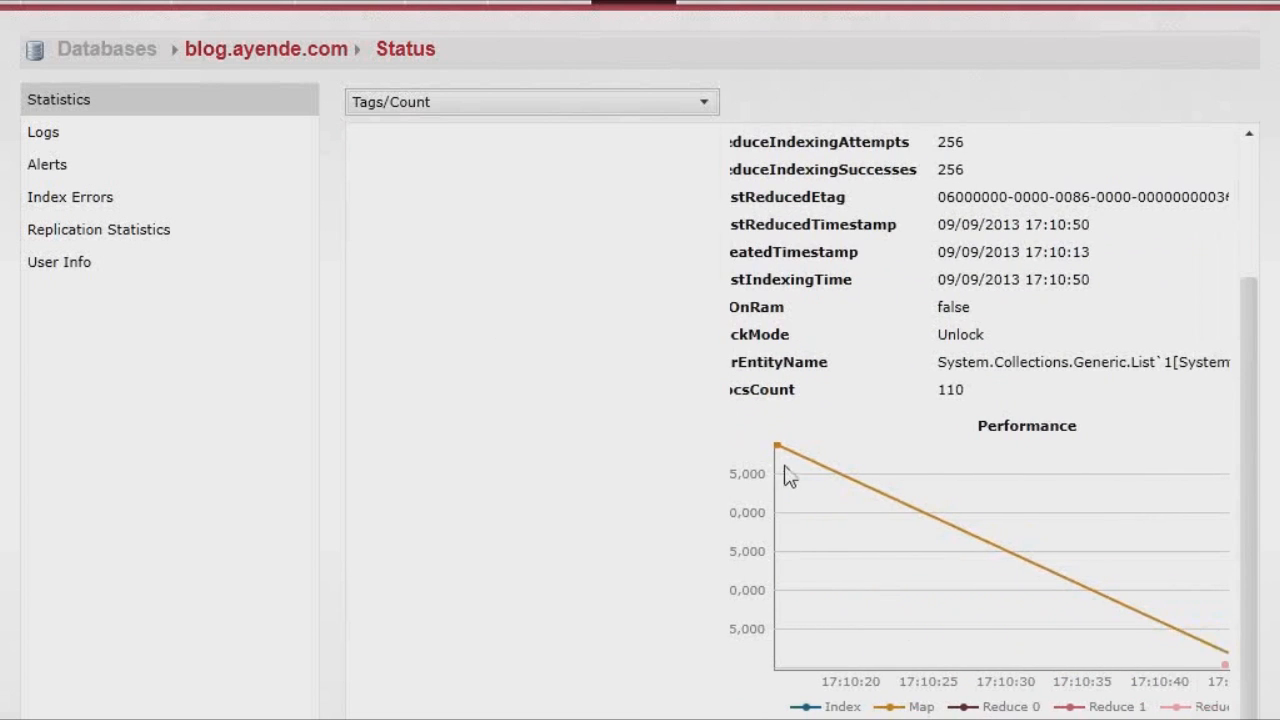
{"action": "mouse_move", "coordinate": [815, 452]}
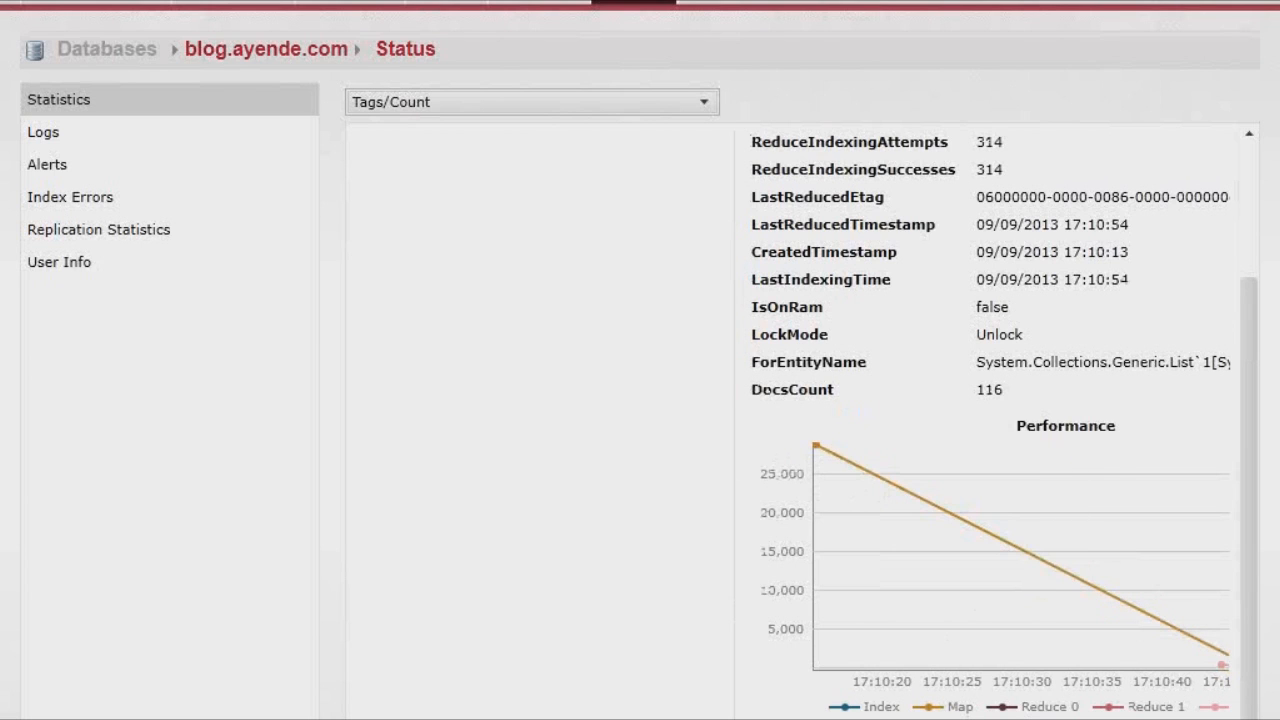
{"action": "scroll", "coordinate": [980, 425], "scroll_direction": "right", "scroll_amount": 3}
{"action": "mouse_move", "coordinate": [1050, 666]}
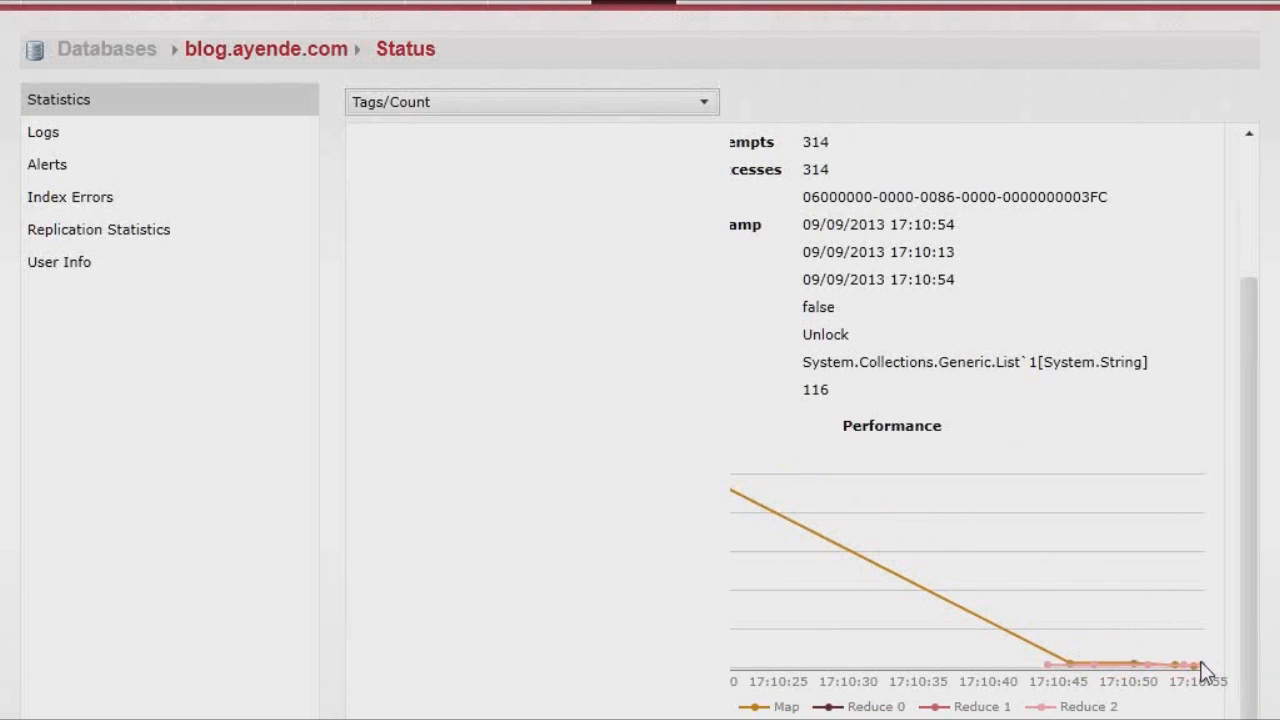
{"action": "mouse_move", "coordinate": [1205, 679]}
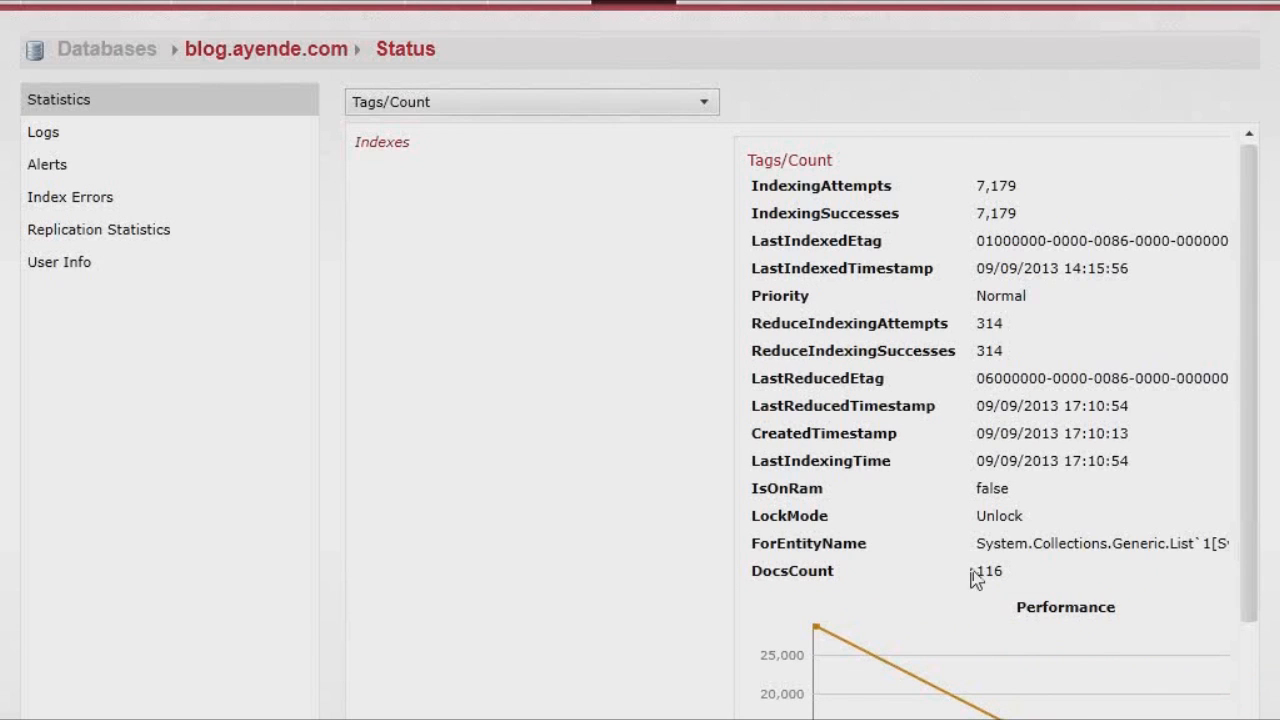
- Switch back to the PowerPoint slide show and advance to the 'Unbounded Support' streaming slide
{"action": "key", "text": "alt+Tab"}
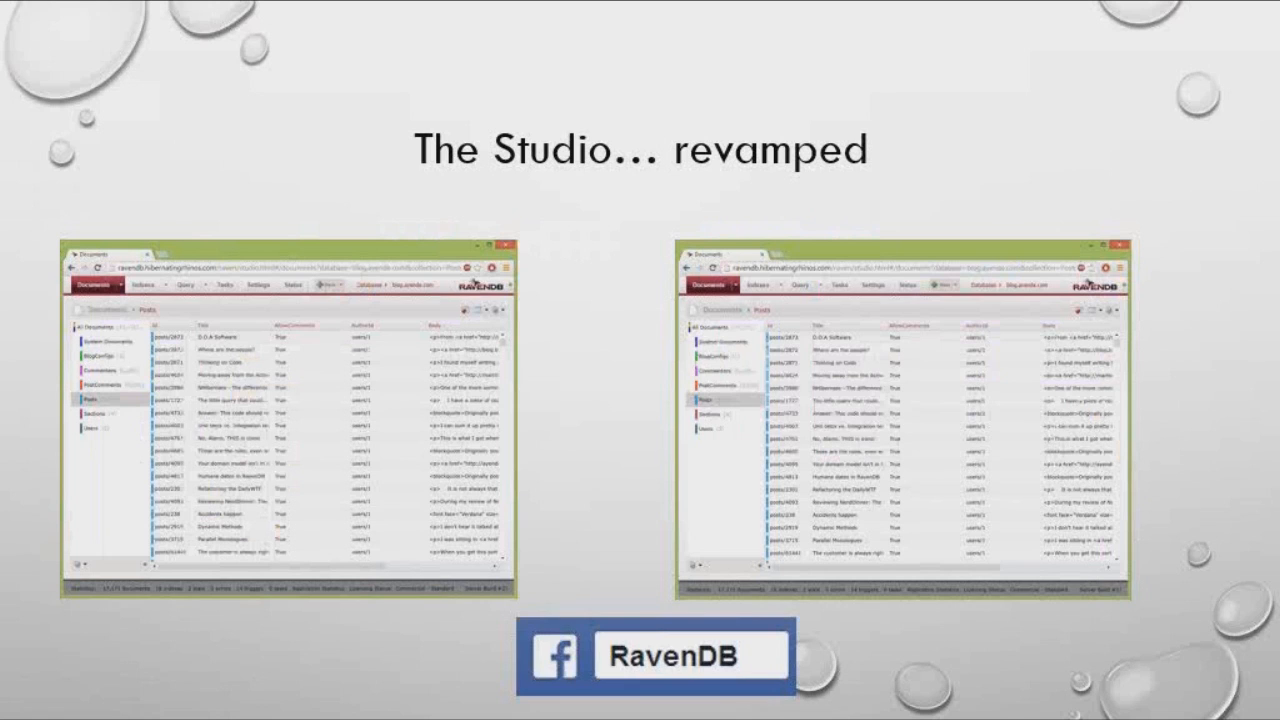
{"action": "key", "text": "Right"}
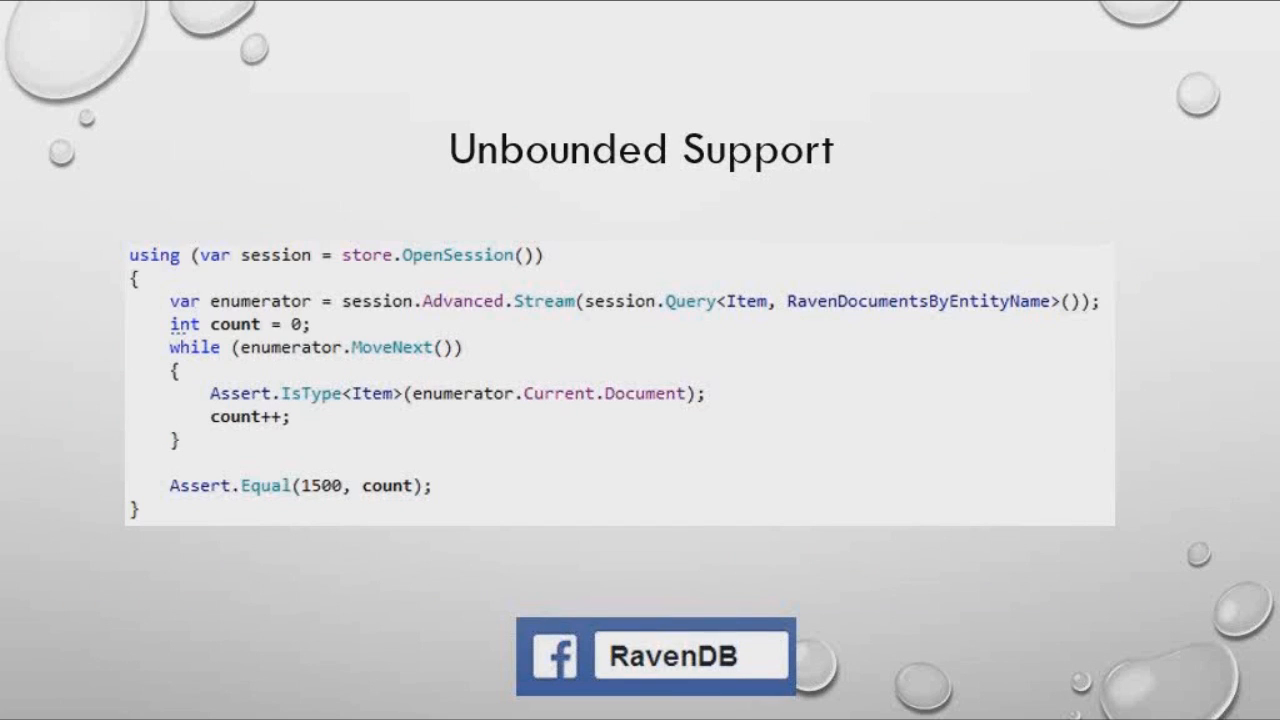
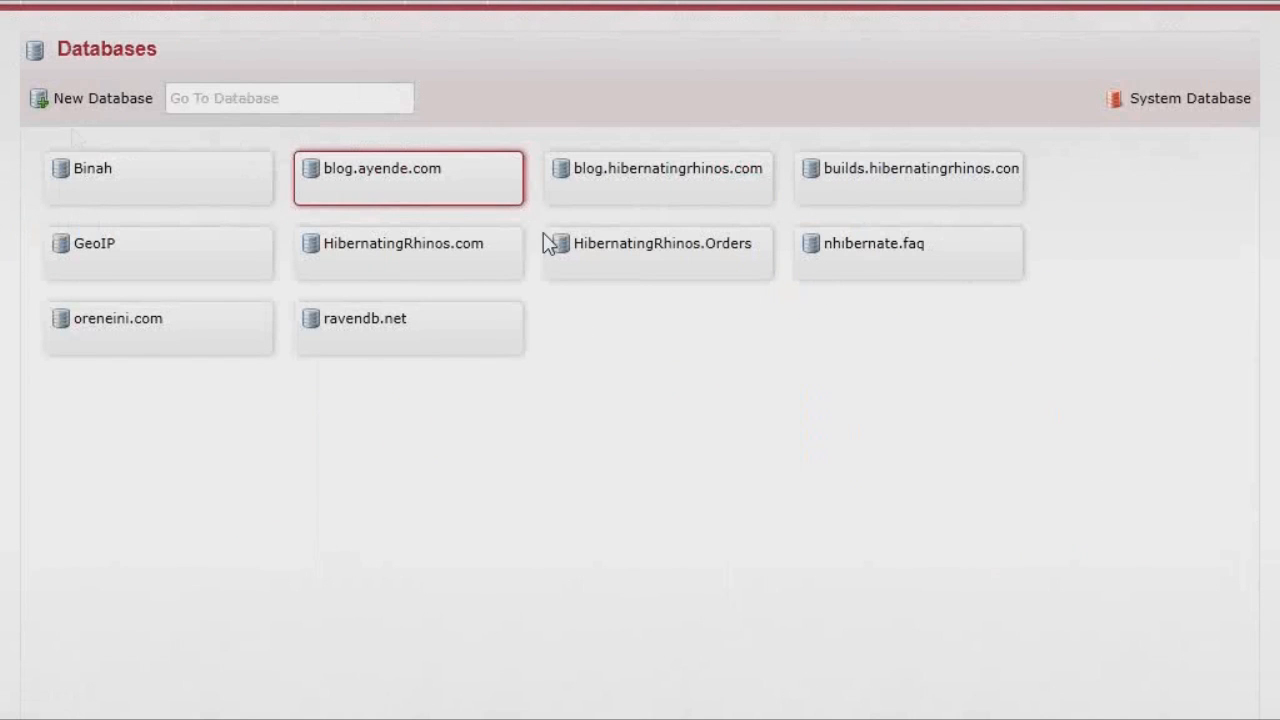
- Create a new database named 'test' and open it from its tile
{"action": "left_click", "coordinate": [108, 112]}
{"action": "type", "text": "test"}
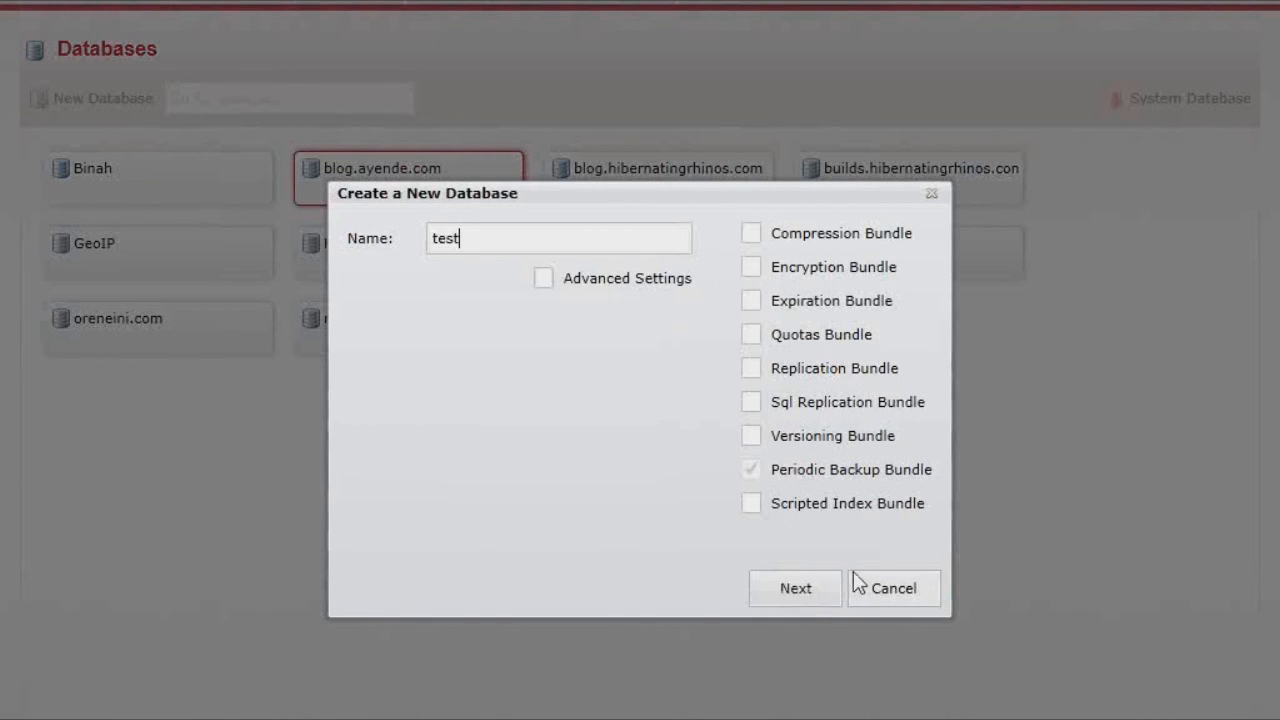
{"action": "left_click", "coordinate": [805, 596]}
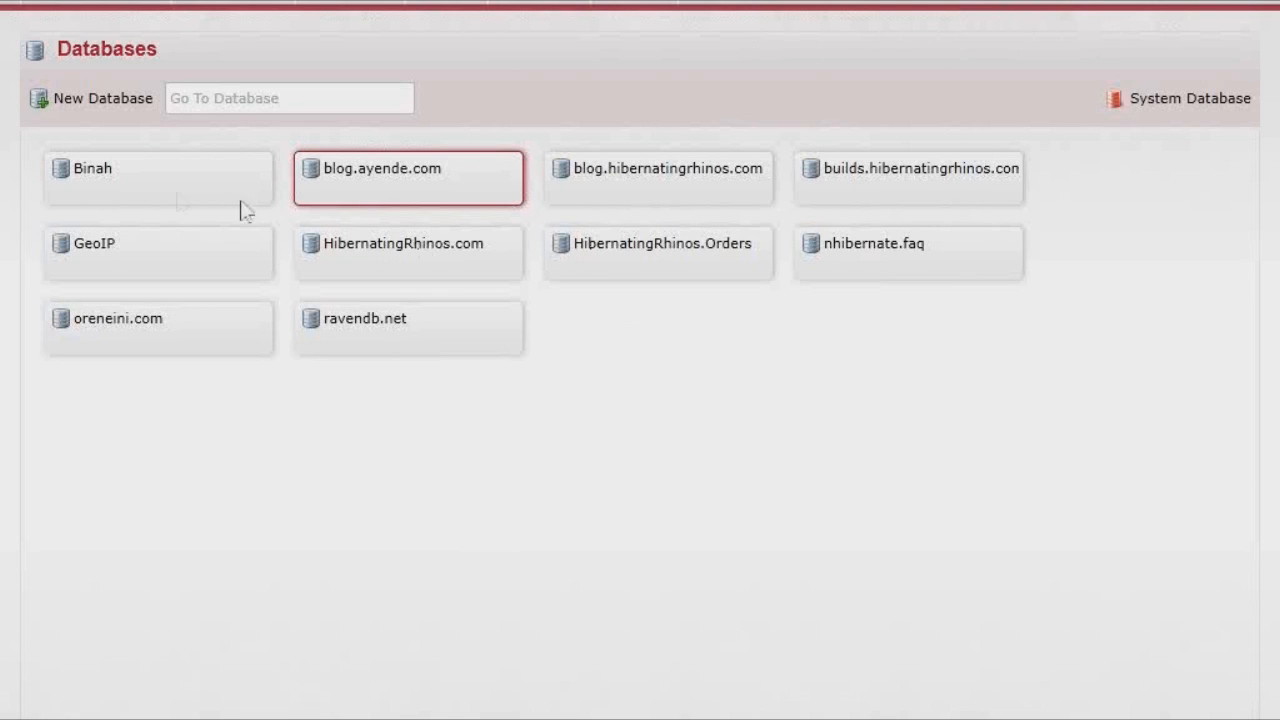
{"action": "left_click", "coordinate": [143, 201]}
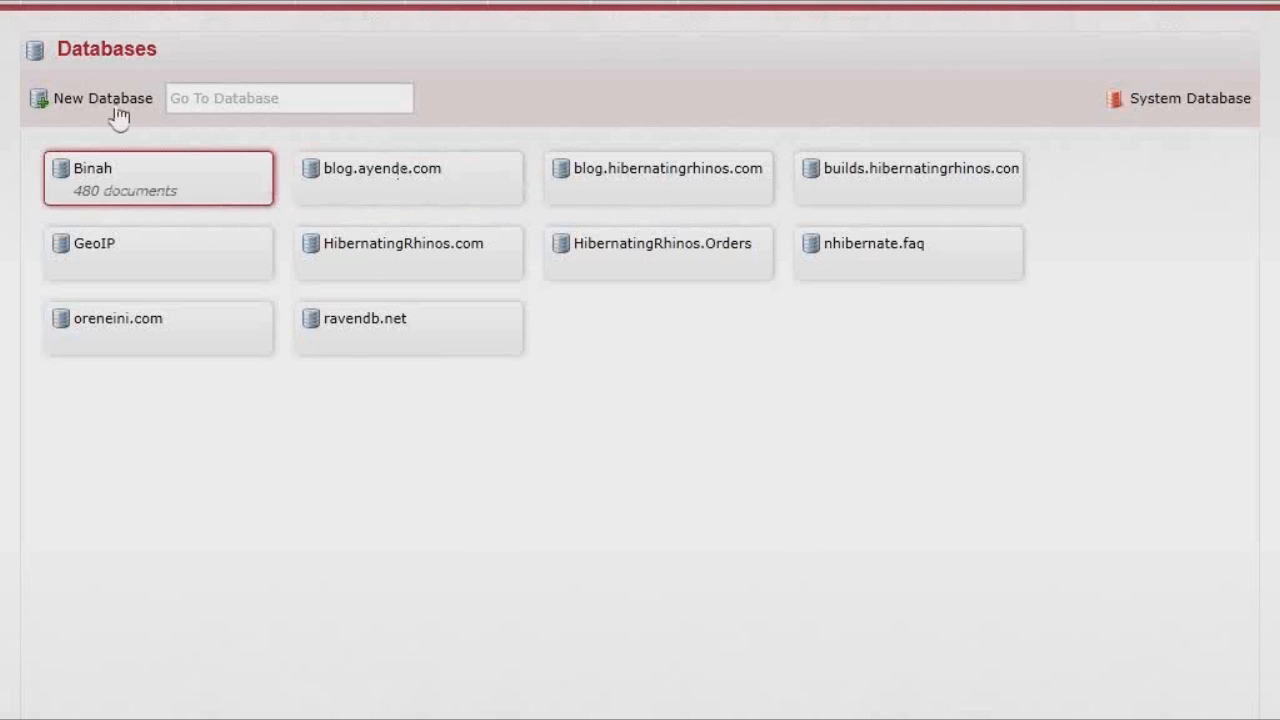
{"action": "double_click", "coordinate": [132, 186]}
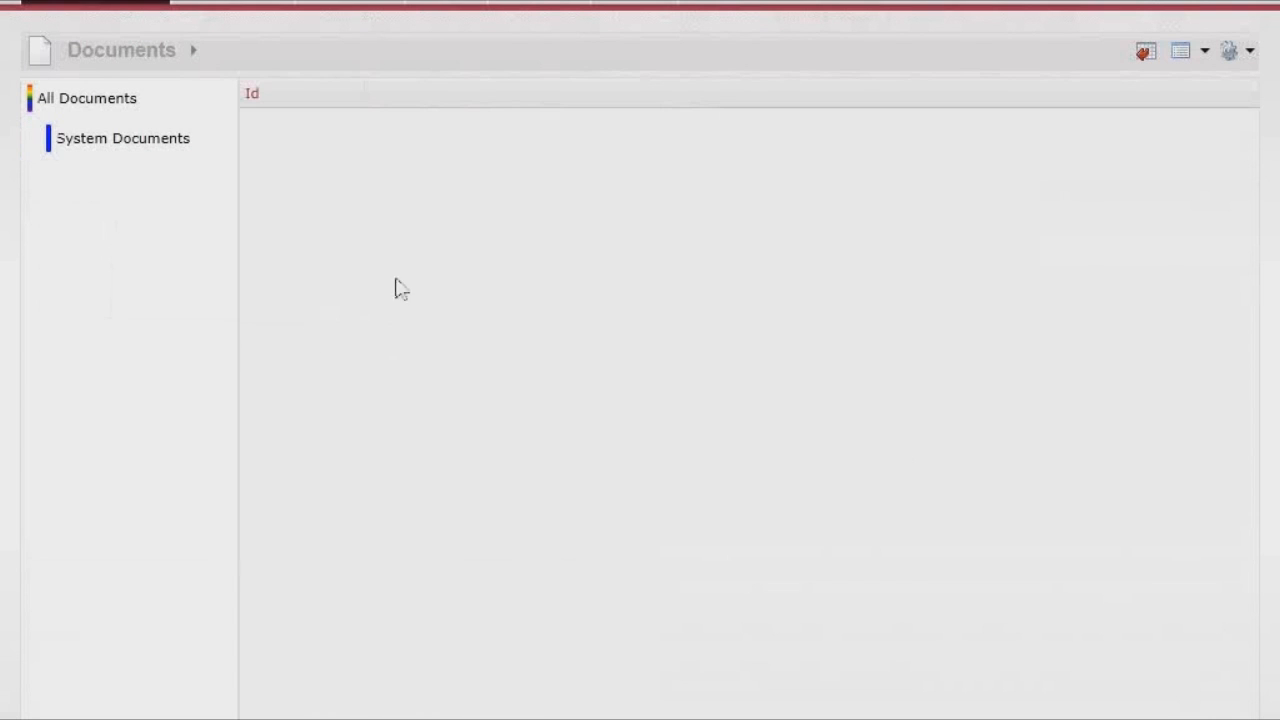
- Start a new document with Id users/1 and set its Name to the user's full name
{"action": "left_click", "coordinate": [692, 2]}
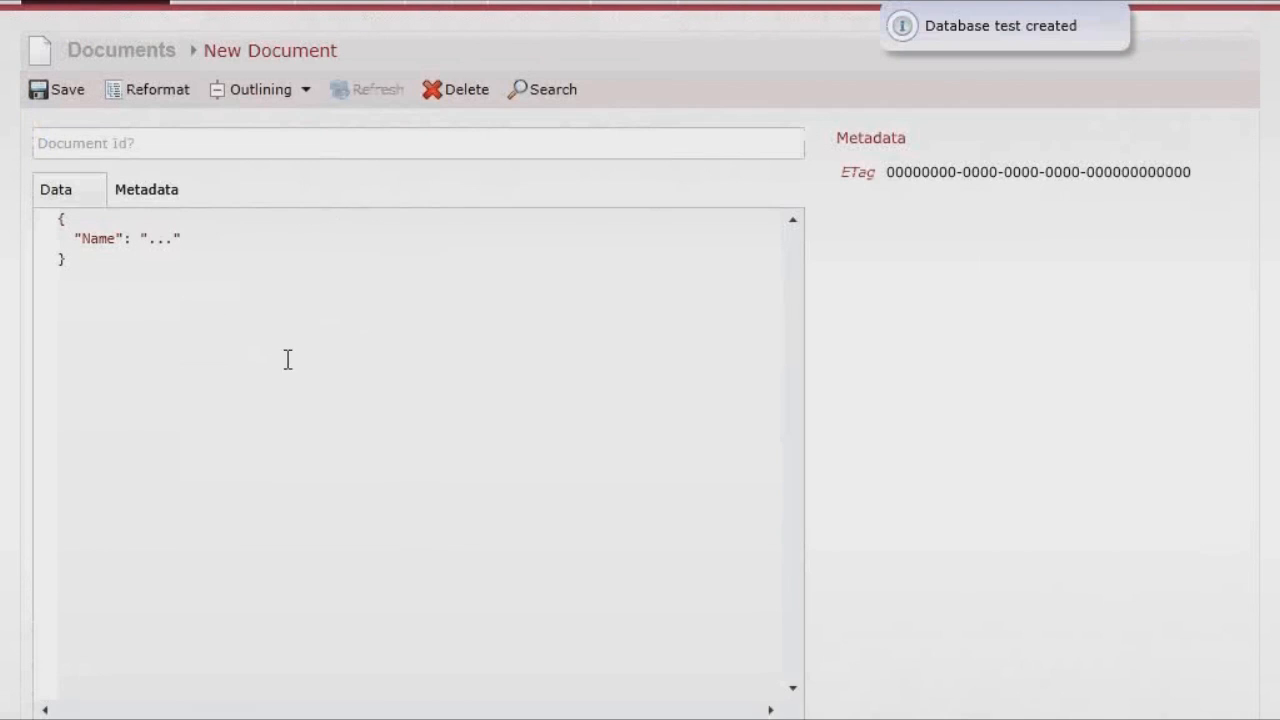
{"action": "left_click", "coordinate": [170, 145]}
{"action": "type", "text": "users/1"}
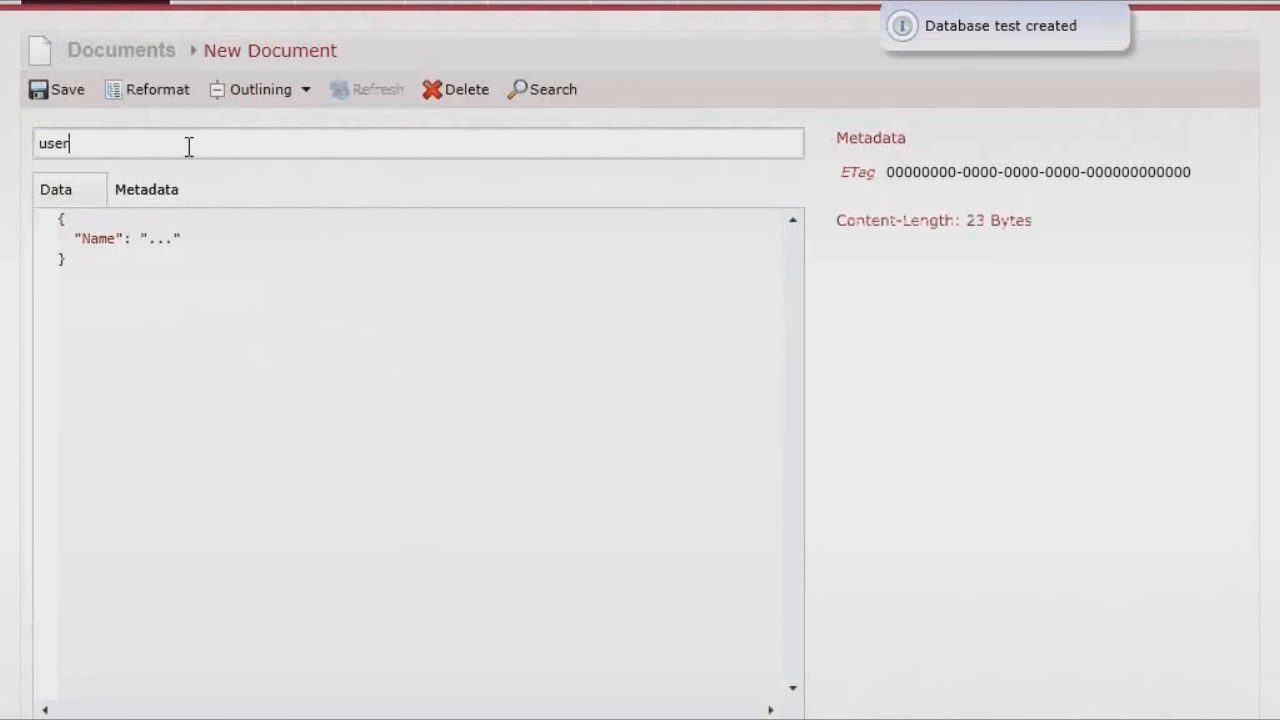
{"action": "left_click", "coordinate": [166, 238]}
{"action": "key", "text": "BackSpace"}
{"action": "key", "text": "BackSpace"}
{"action": "key", "text": "Delete"}
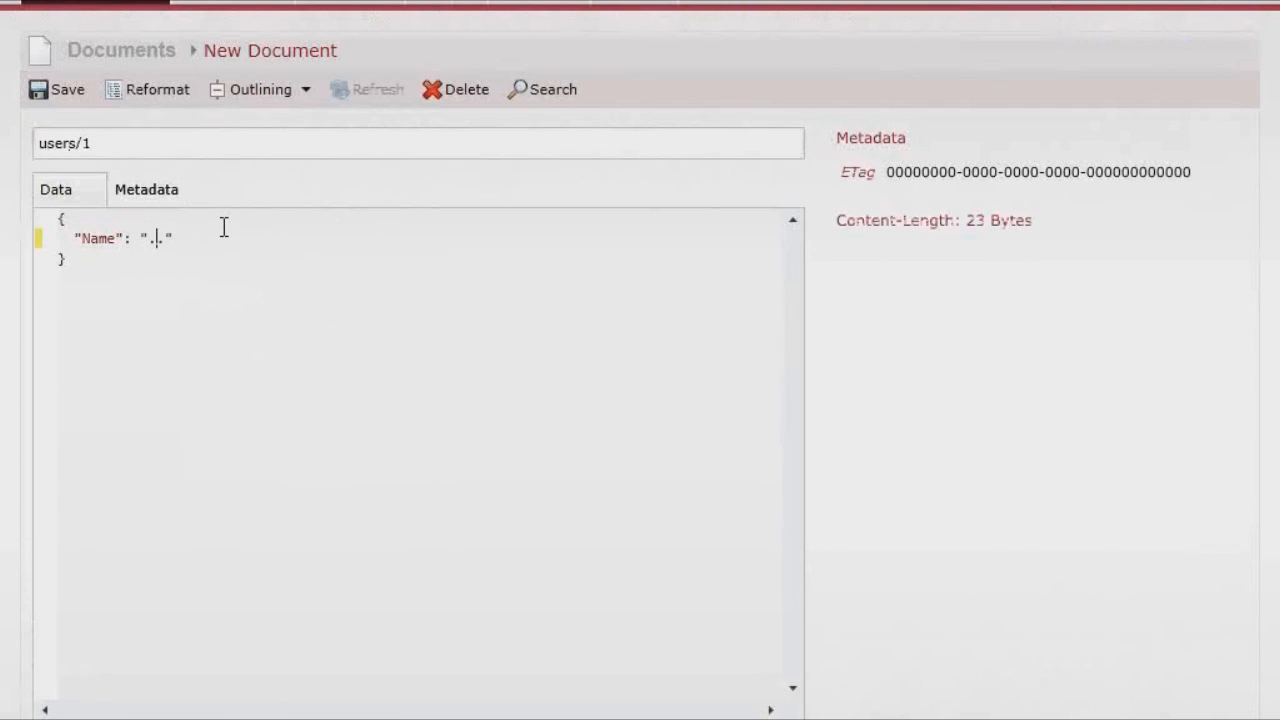
{"action": "type", "text": "Oren Eini"}
- Add an Email field holding the user's e-mail address to the document
{"action": "key", "text": "Right"}
{"action": "type", "text": ","}
{"action": "key", "text": "Return"}
{"action": "type", "text": "\"Emaio"}
{"action": "key", "text": "BackSpace"}
{"action": "type", "text": "l"}
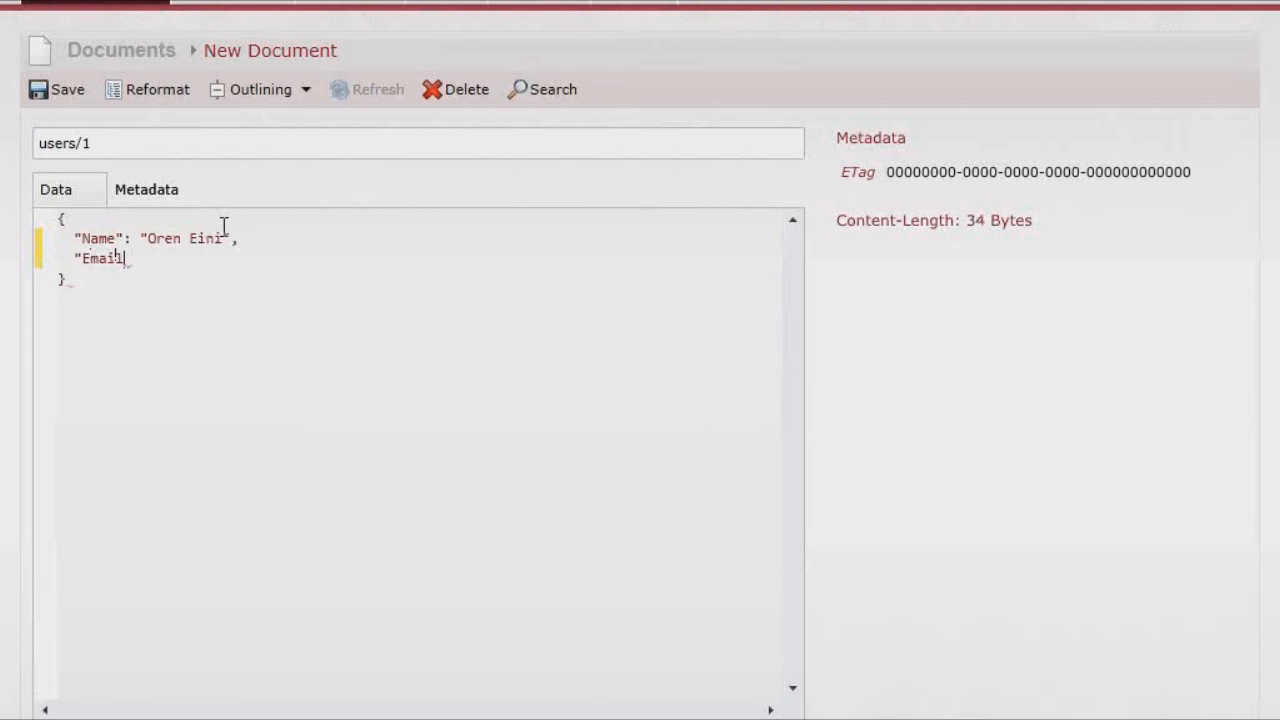
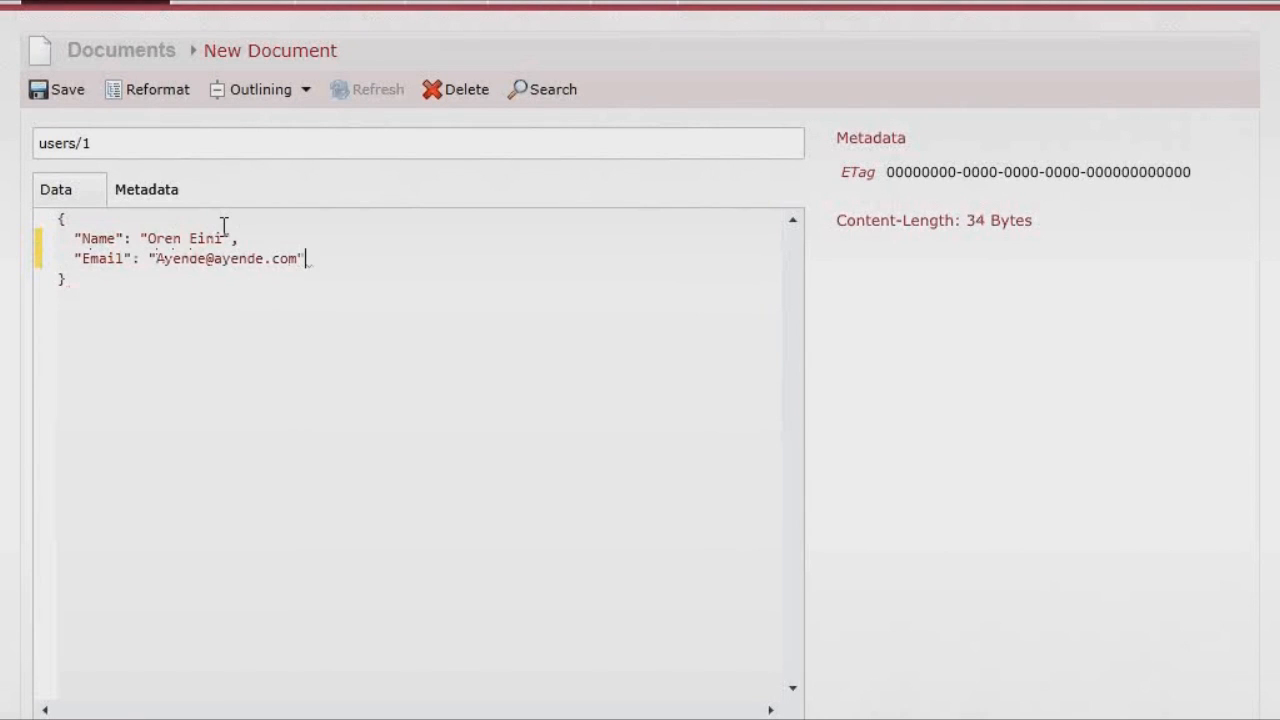
- Save users/1 and open a Dynamic Query on the Users collection
{"action": "key", "text": "ctrl+s"}
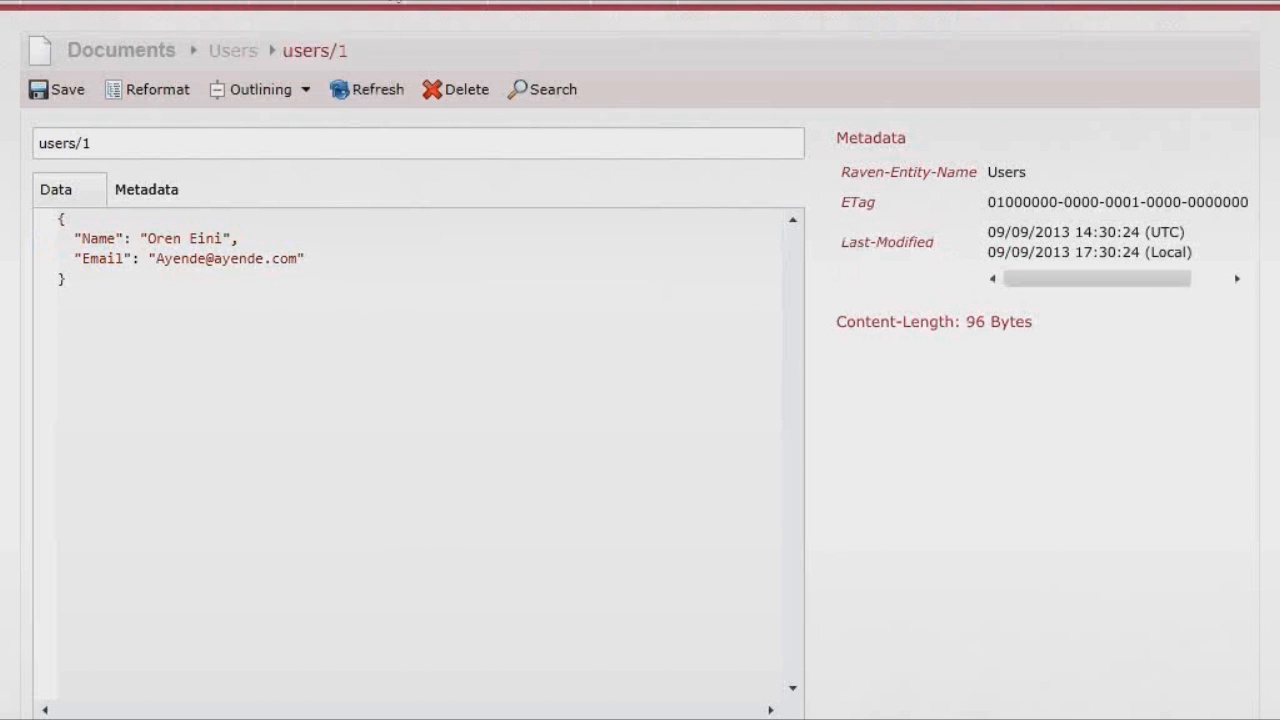
{"action": "mouse_move", "coordinate": [340, 5]}
{"action": "left_click", "coordinate": [334, 60]}
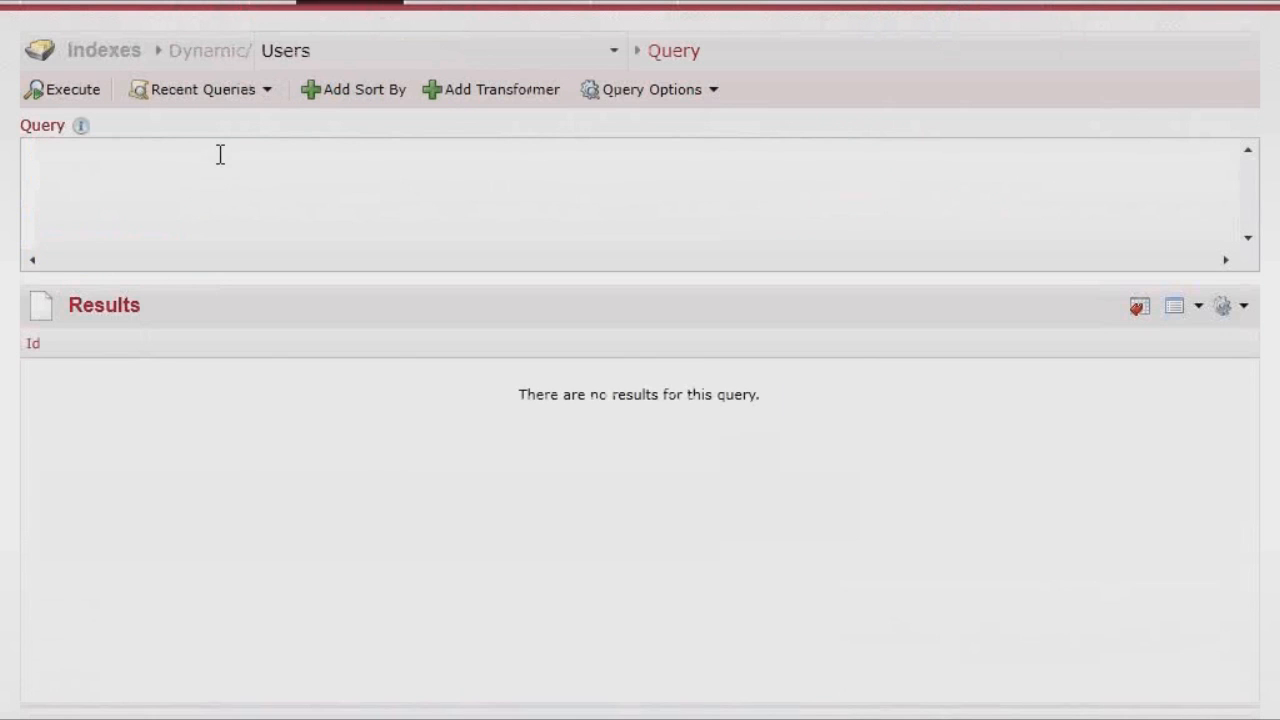
- Query Users by Name, then replace it with a query by the user's e-mail address
{"action": "type", "text": "Name: Ayende"}
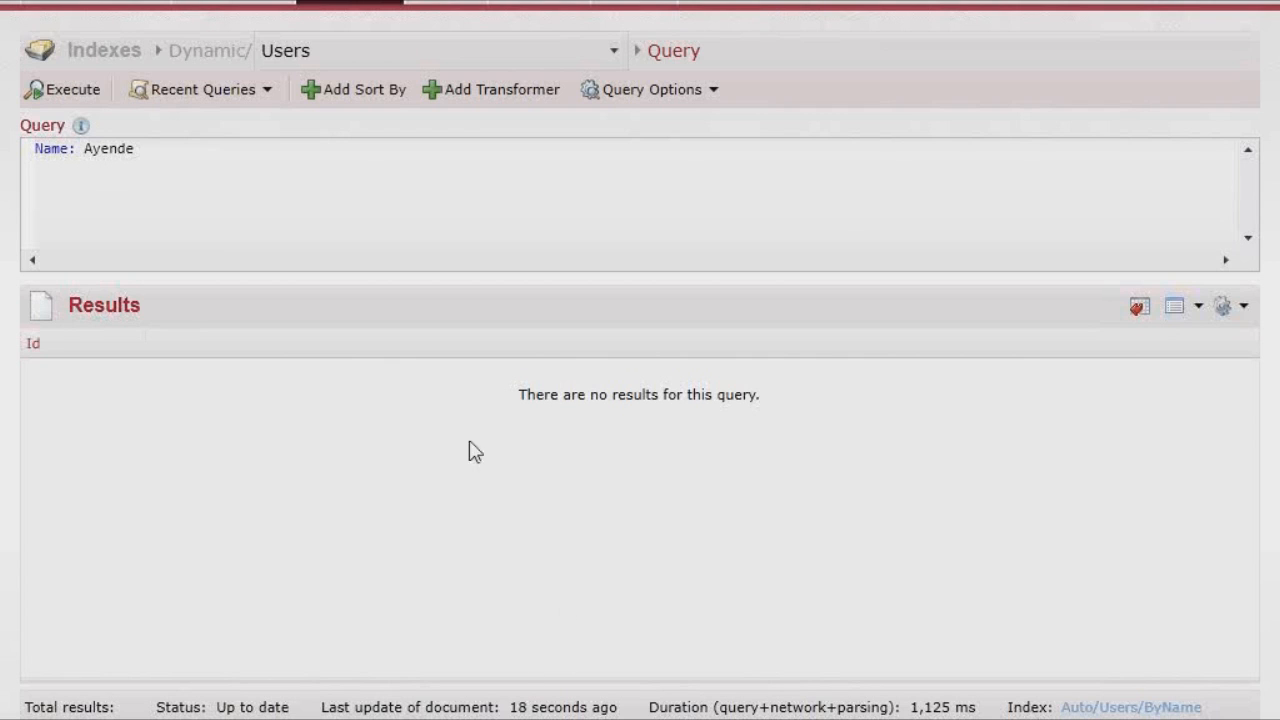
{"action": "key", "text": "ctrl+a"}
{"action": "key", "text": "BackSpace"}
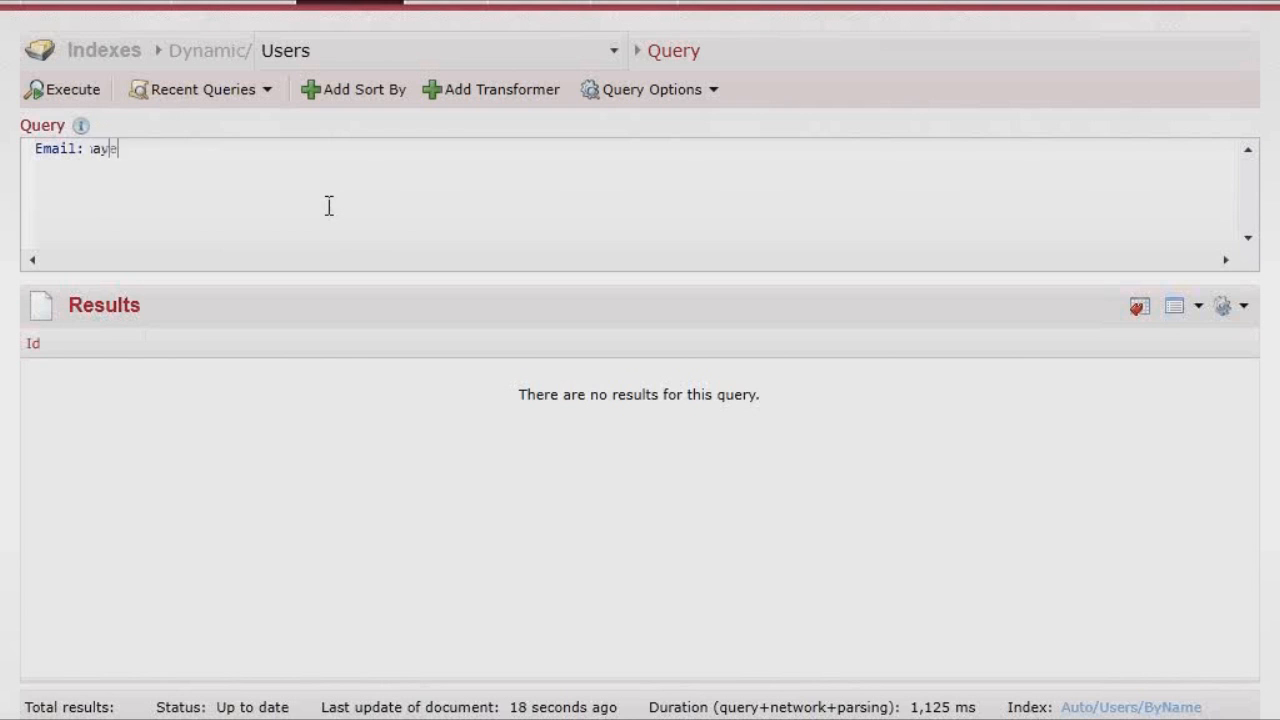
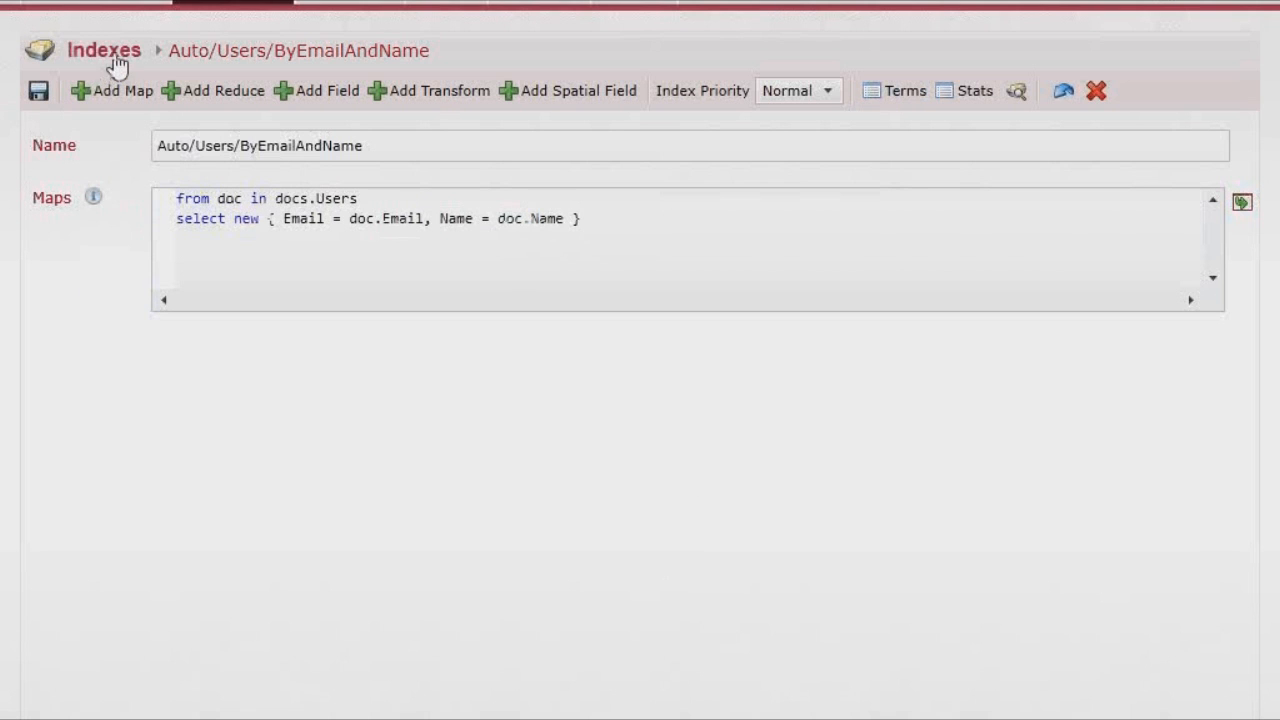
- Return to the Indexes list to see both Auto/Users indexes
{"action": "left_click", "coordinate": [110, 54]}
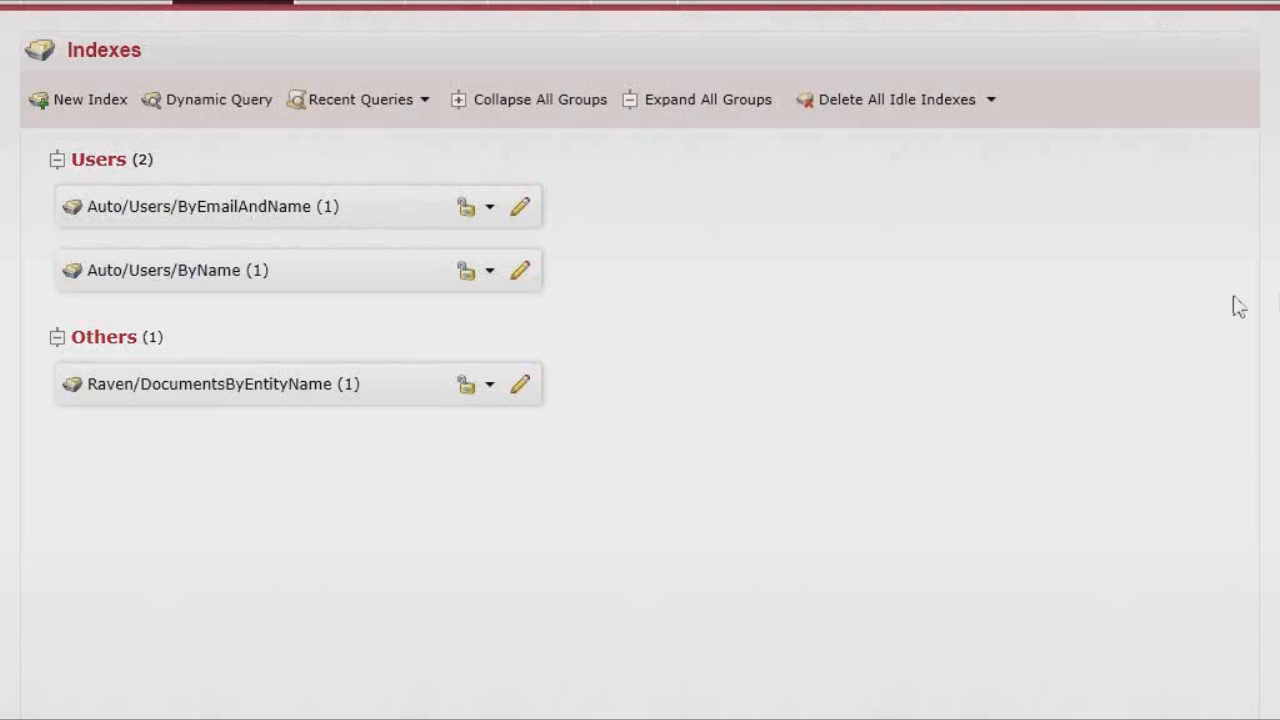
- Switch to the blog.ayende.com database and edit the third Posts auto-index
{"action": "left_click", "coordinate": [1055, 5]}
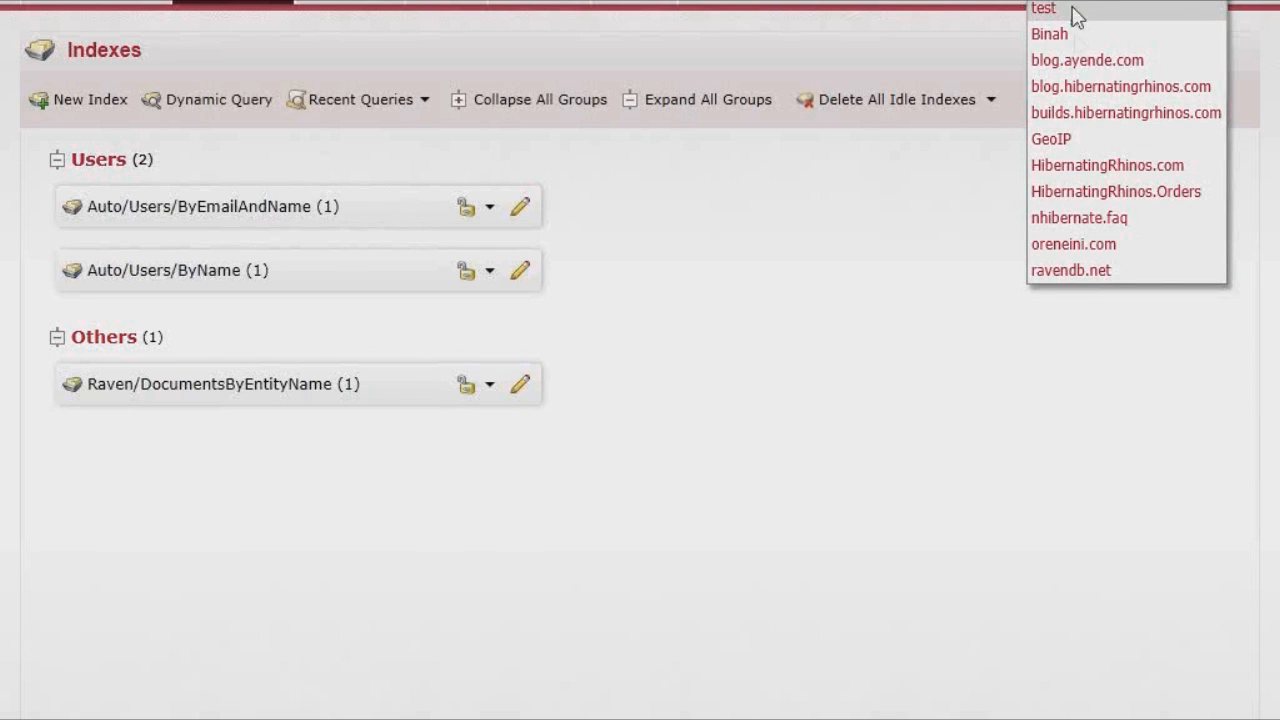
{"action": "left_click", "coordinate": [1078, 62]}
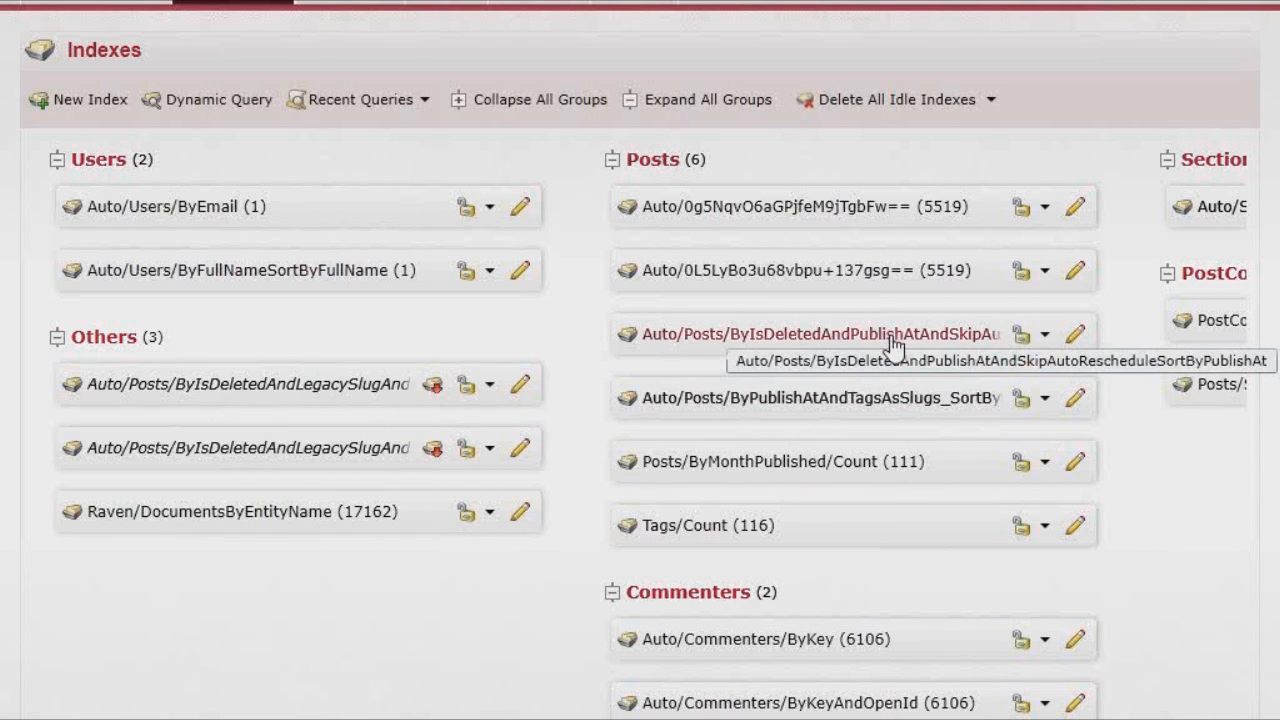
{"action": "scroll", "coordinate": [640, 424], "scroll_direction": "right", "scroll_amount": 5}
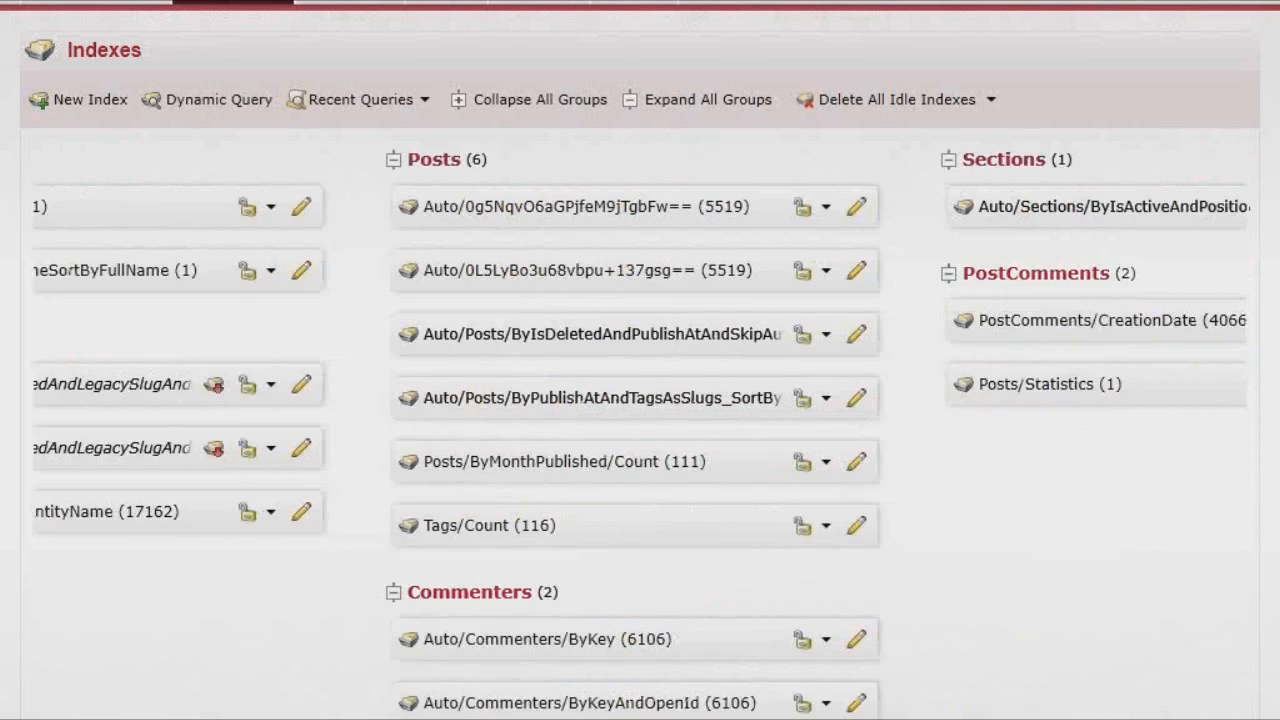
{"action": "scroll", "coordinate": [640, 424], "scroll_direction": "left", "scroll_amount": 5}
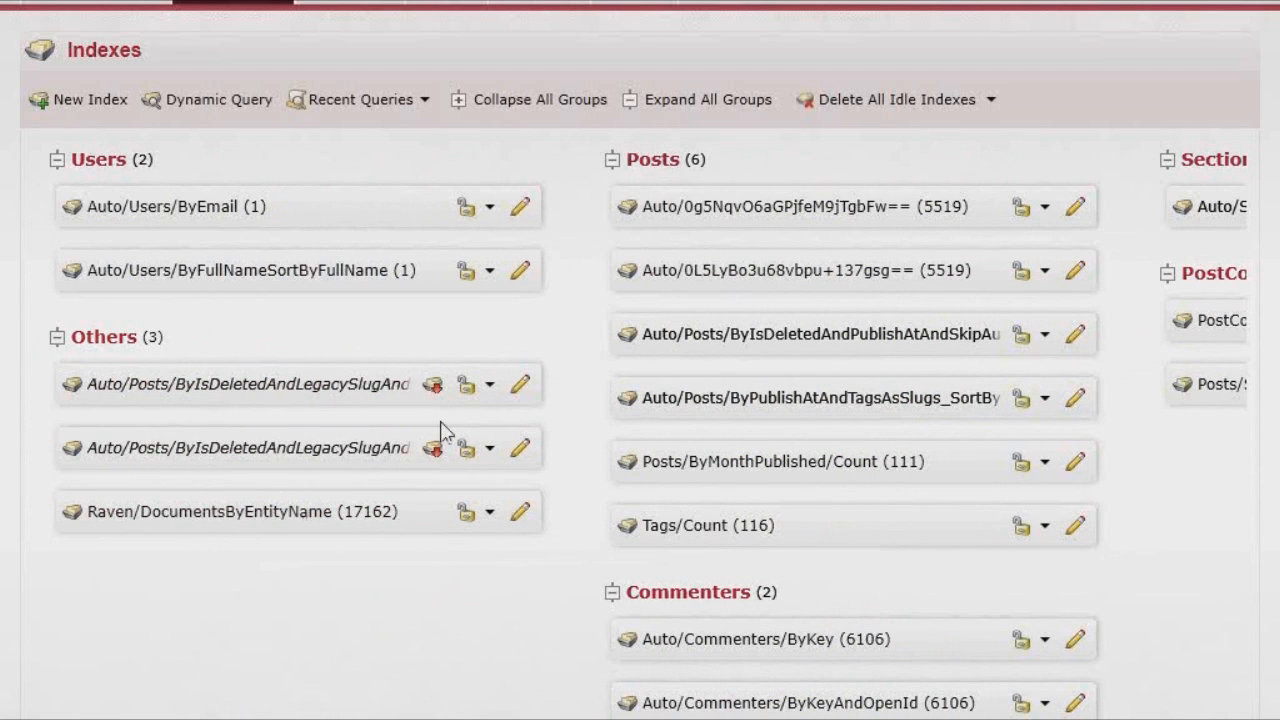
{"action": "left_click", "coordinate": [1075, 334]}
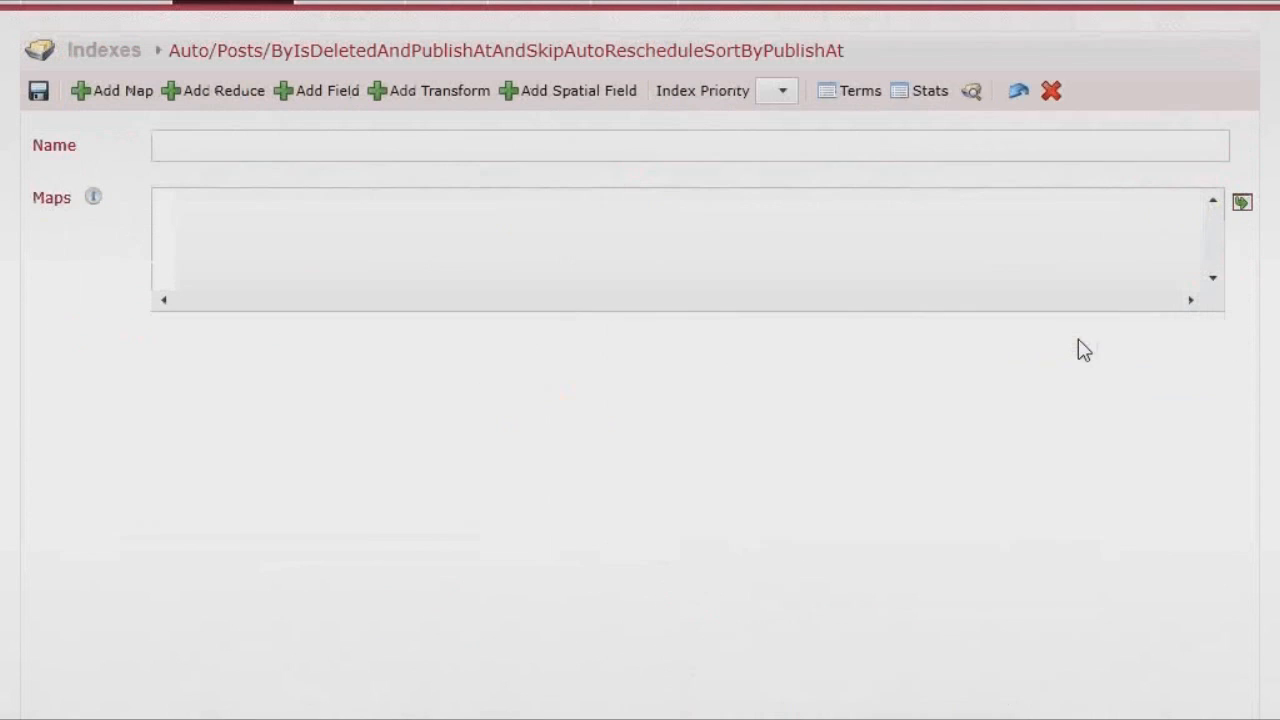
- Open Auto/Posts/ByPublishAtAndTagsAsSlugs_SortByPublishAt and highlight docTagsAsSlugsItem and TagsAsSlugs in its map
{"action": "left_click_drag", "start_coordinate": [536, 220], "coordinate": [1180, 249]}
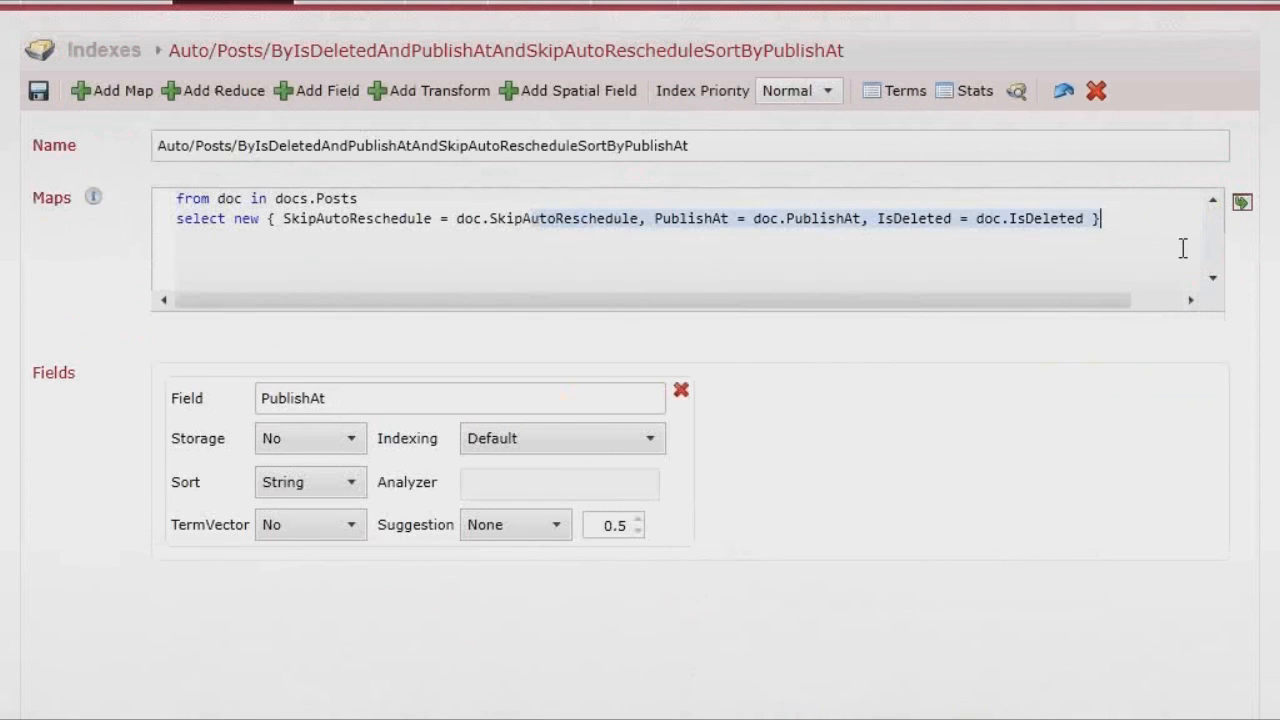
{"action": "left_click", "coordinate": [514, 240]}
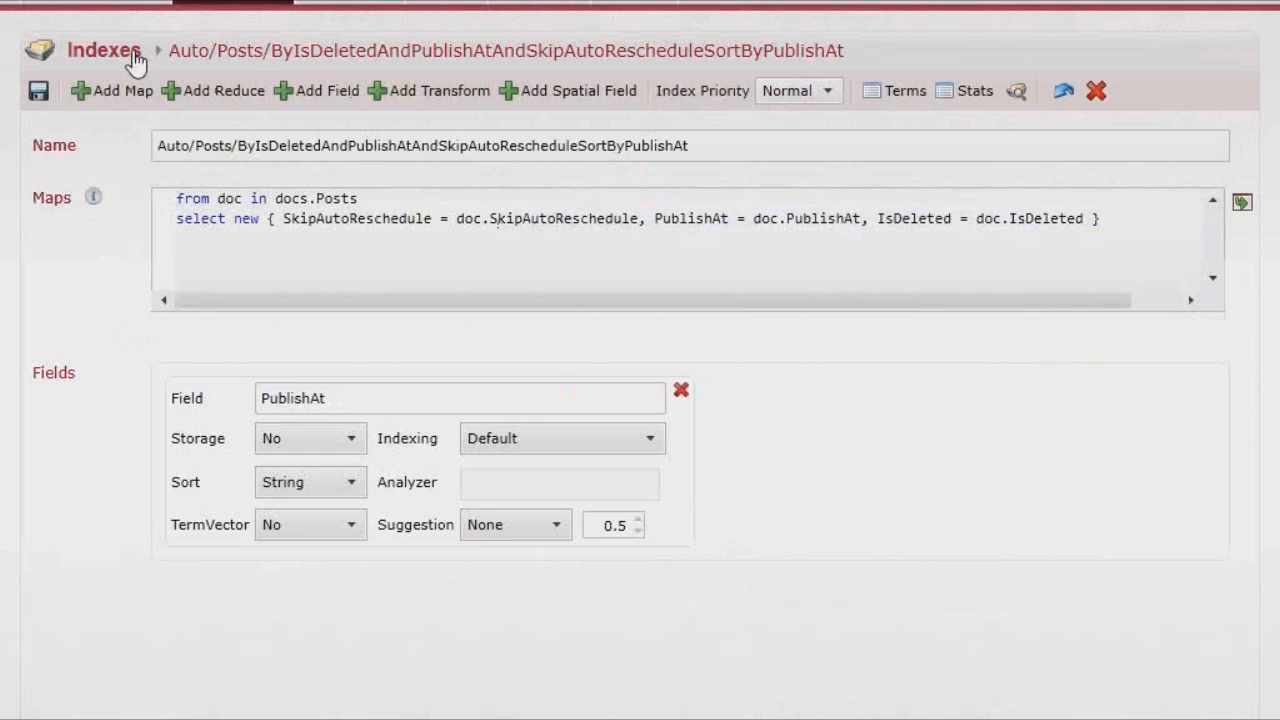
{"action": "left_click", "coordinate": [136, 58]}
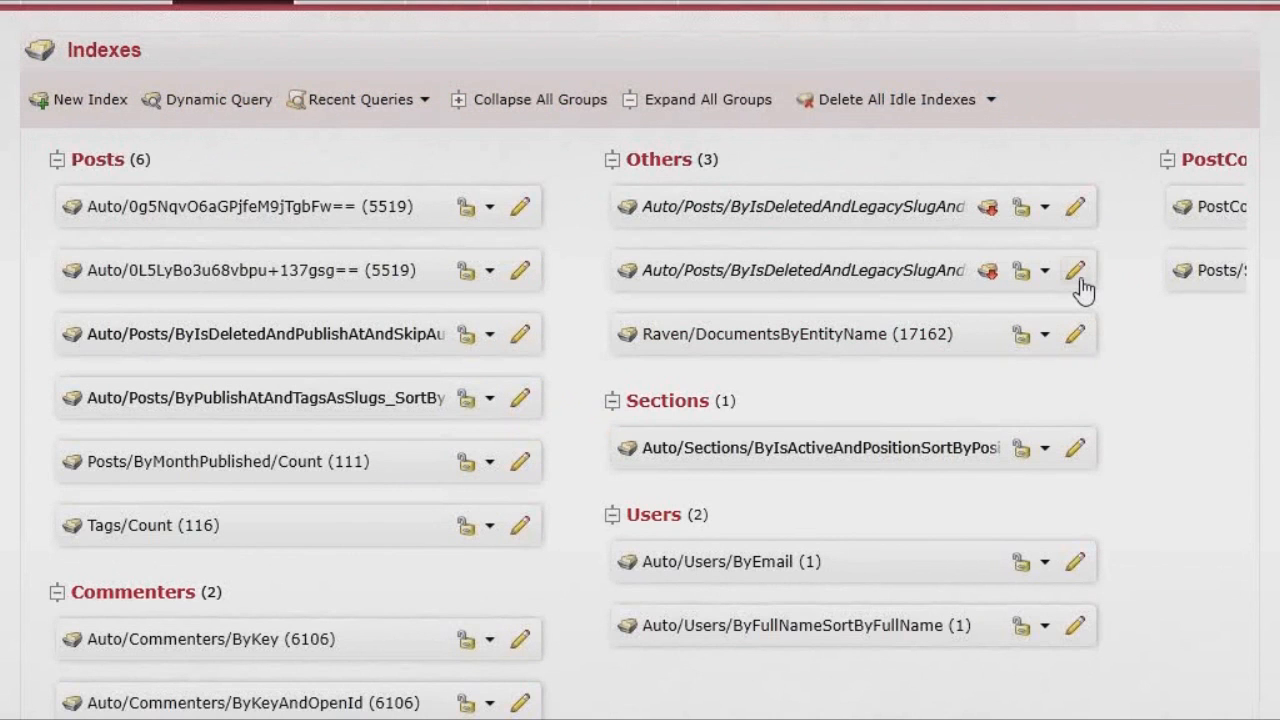
{"action": "left_click", "coordinate": [519, 401]}
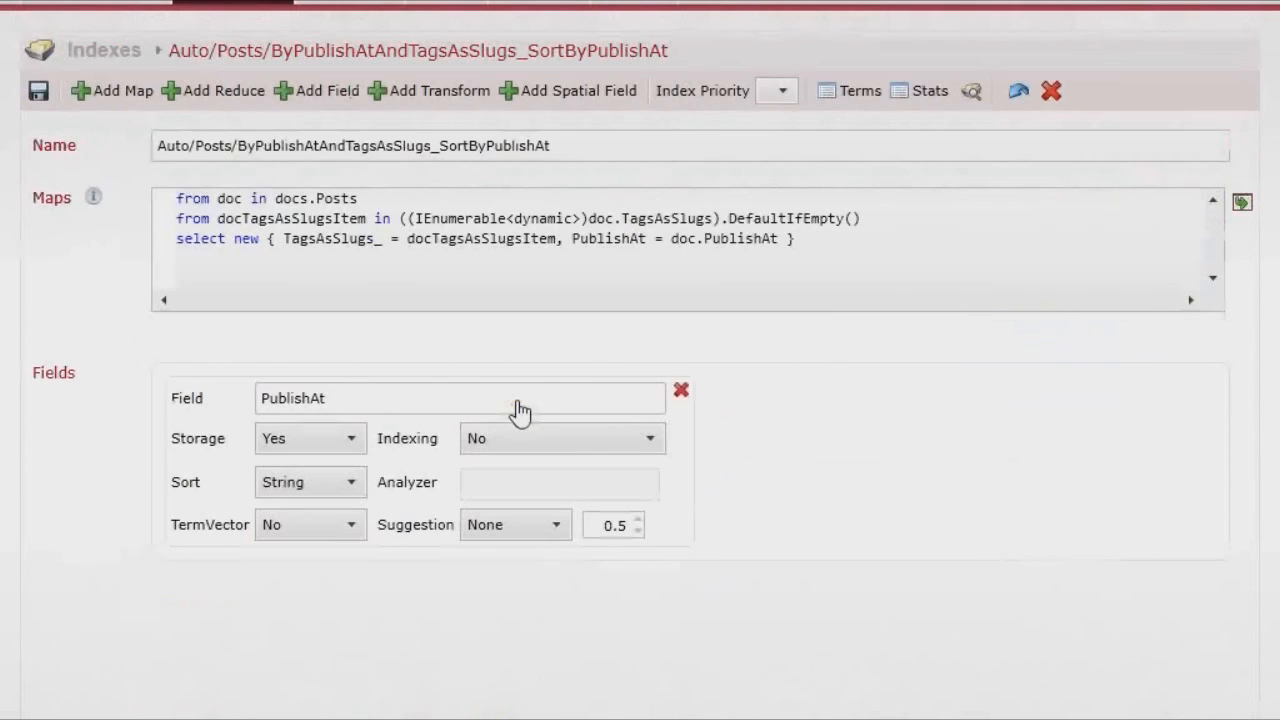
{"action": "double_click", "coordinate": [334, 220]}
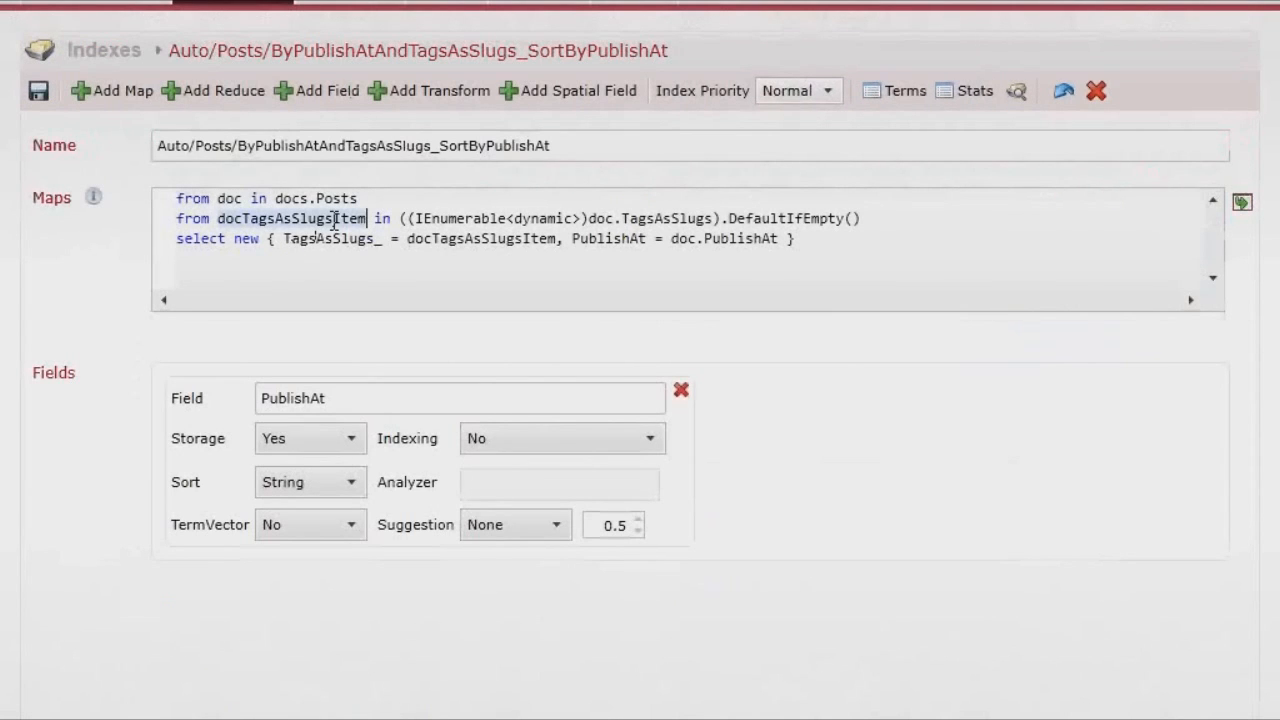
{"action": "double_click", "coordinate": [672, 218]}
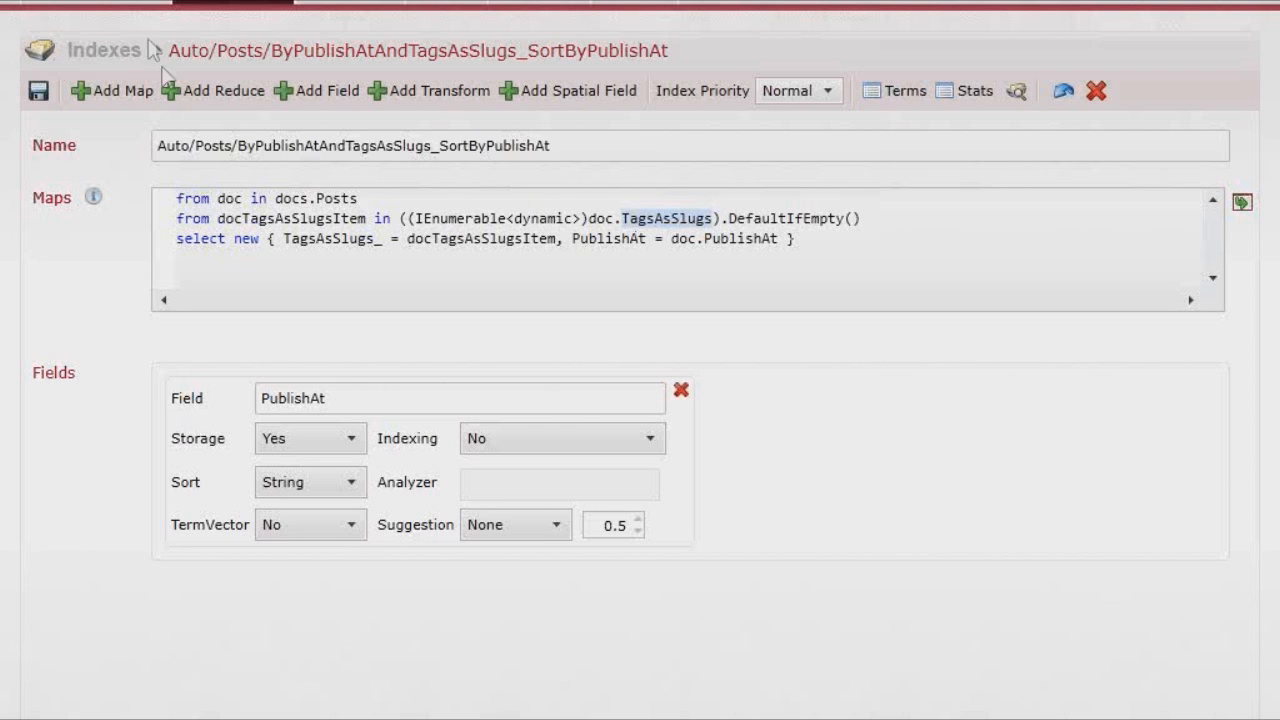
- Return to the Indexes list and toggle between the Documents and Indexes views
{"action": "left_click", "coordinate": [104, 51]}
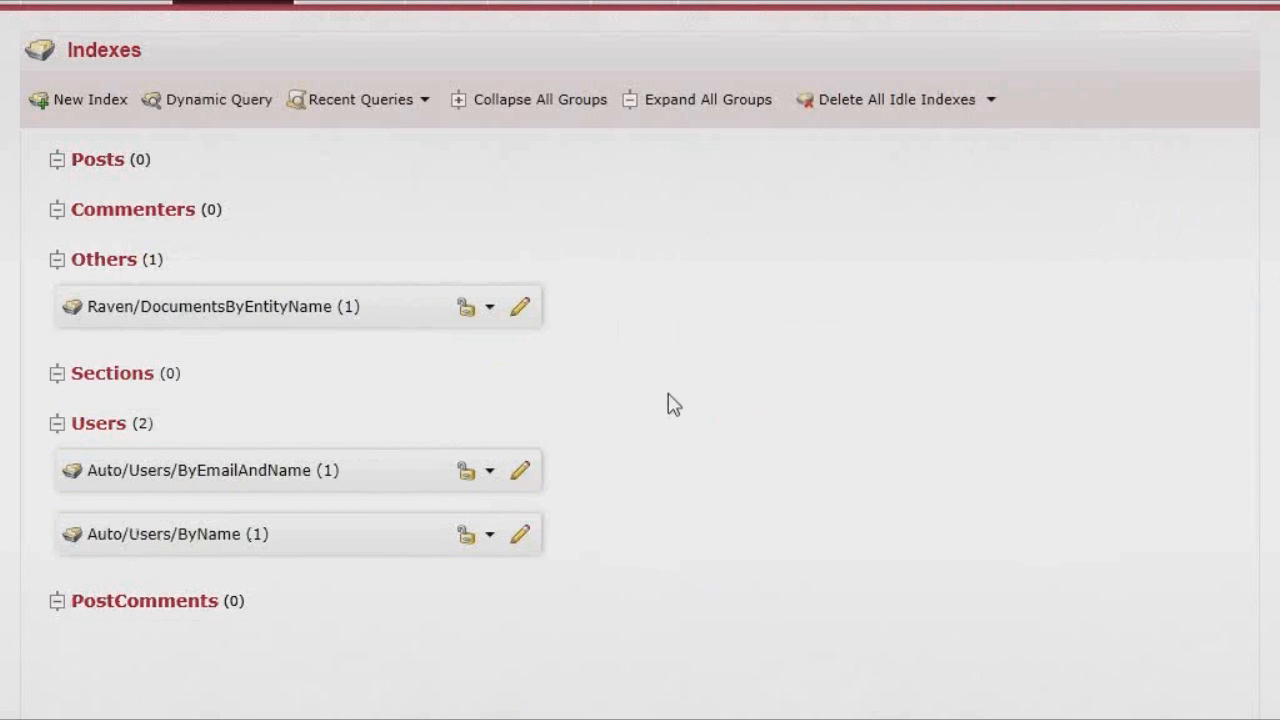
{"action": "left_click", "coordinate": [114, 2]}
{"action": "left_click", "coordinate": [230, 2]}
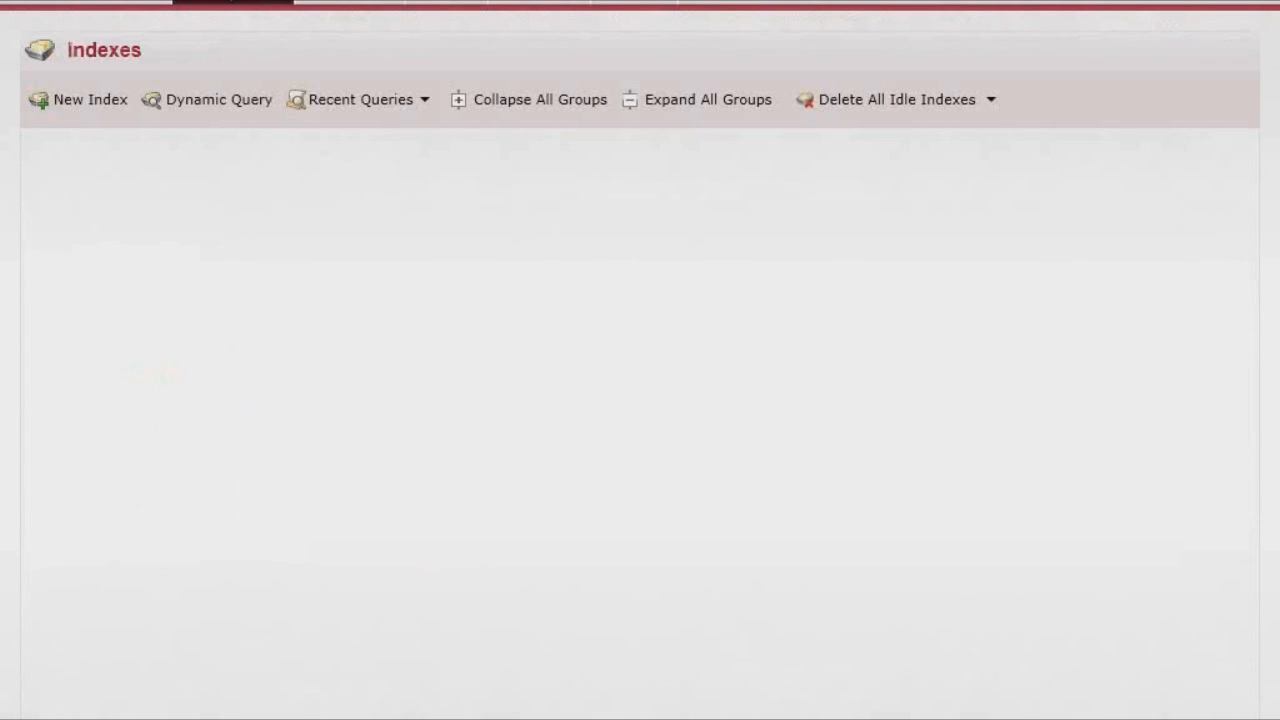
{"action": "key", "text": "alt+Tab"}
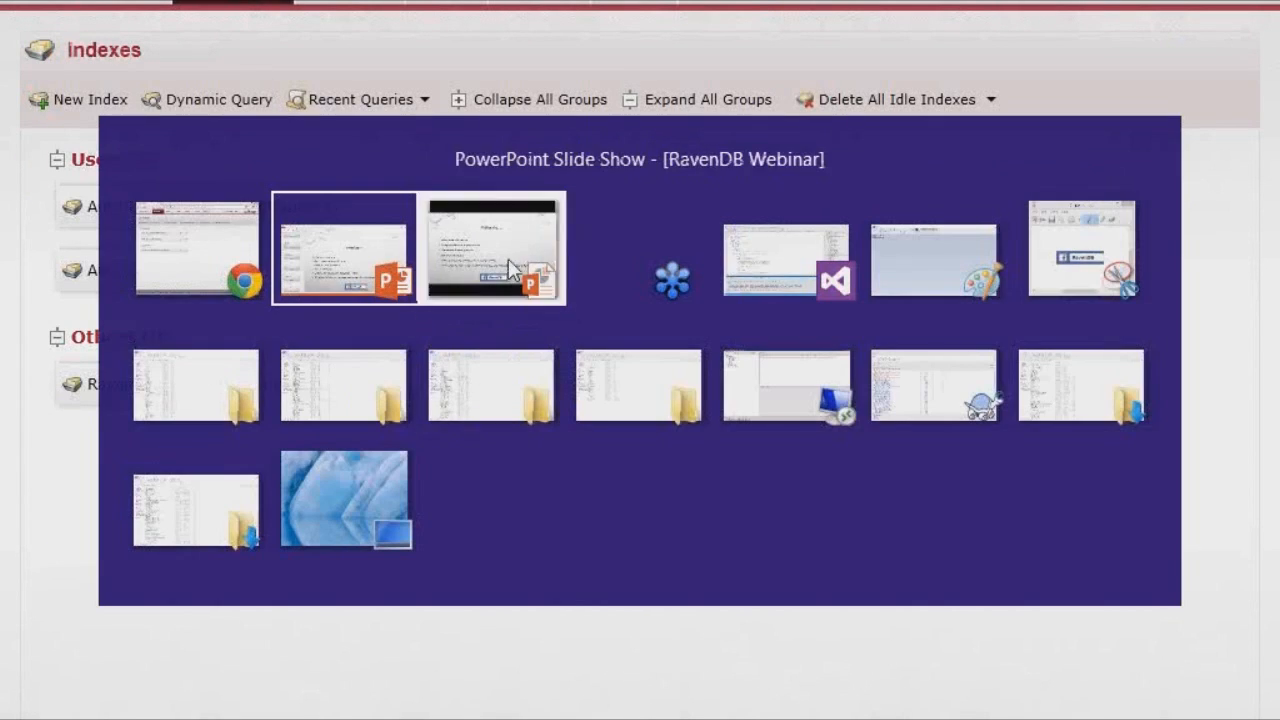
{"action": "left_click", "coordinate": [510, 268]}
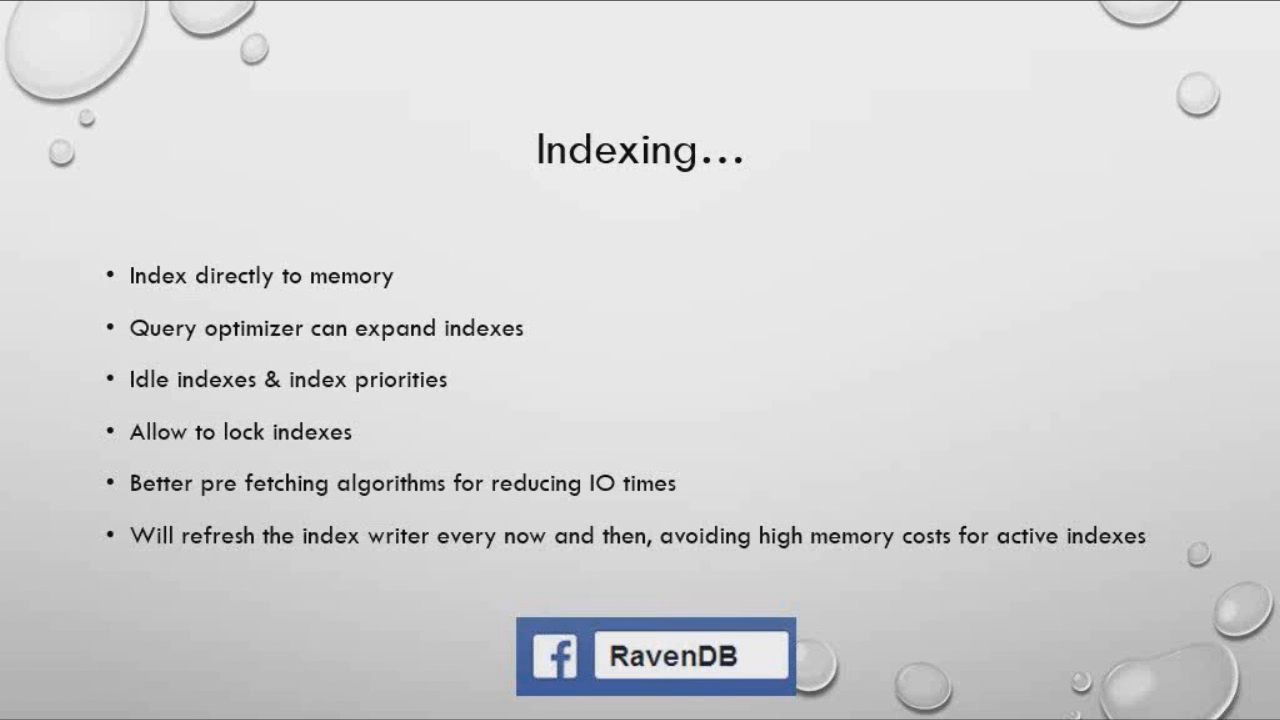
{"action": "key", "text": "alt+Tab"}
{"action": "key", "text": "alt+Tab"}
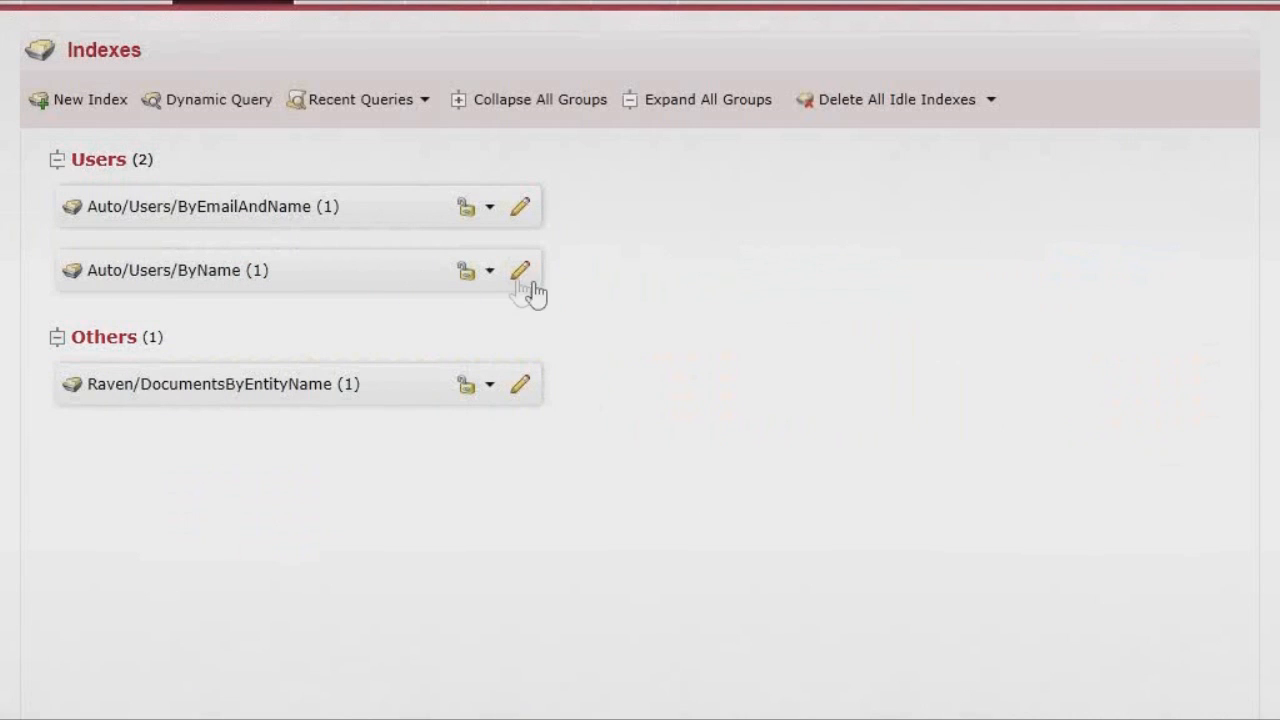
- Edit Auto/Users/ByEmailAndName and show its Index Priority options
{"action": "left_click", "coordinate": [523, 208]}
{"action": "left_click", "coordinate": [814, 97]}
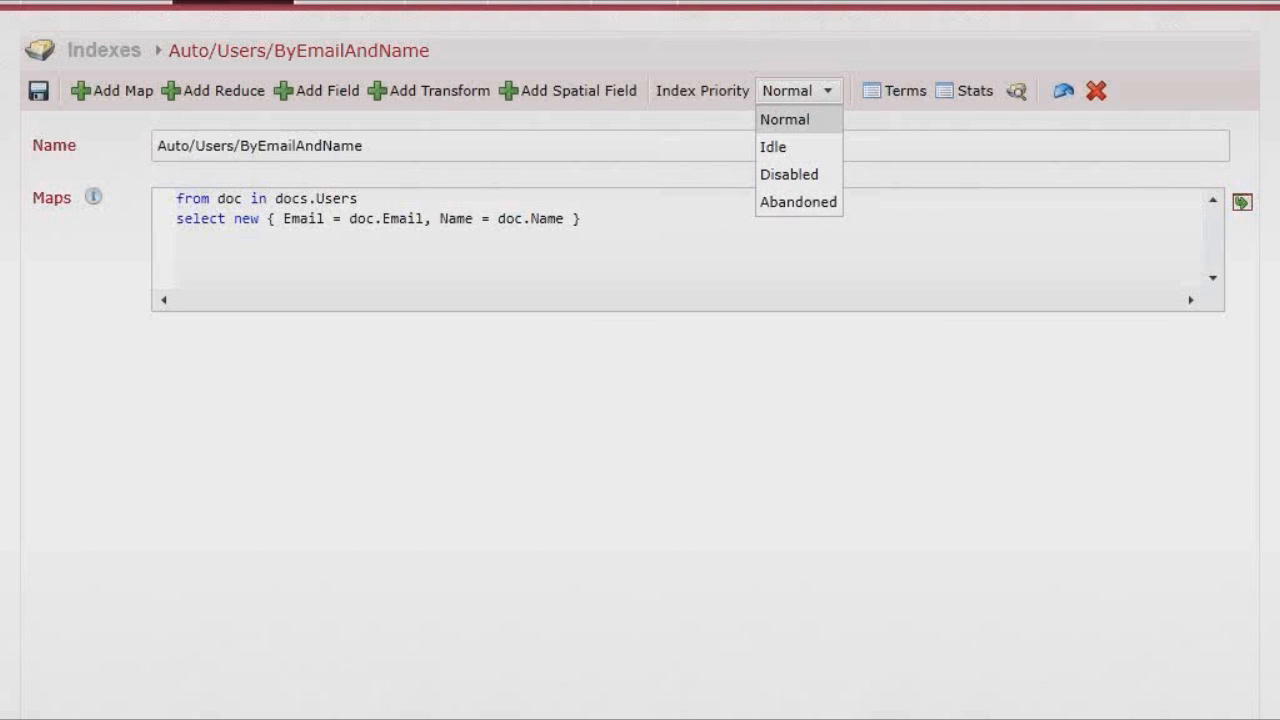
- Keep the Auto/Users/ByEmailAndName index priority at Normal
{"action": "left_click", "coordinate": [113, 58]}
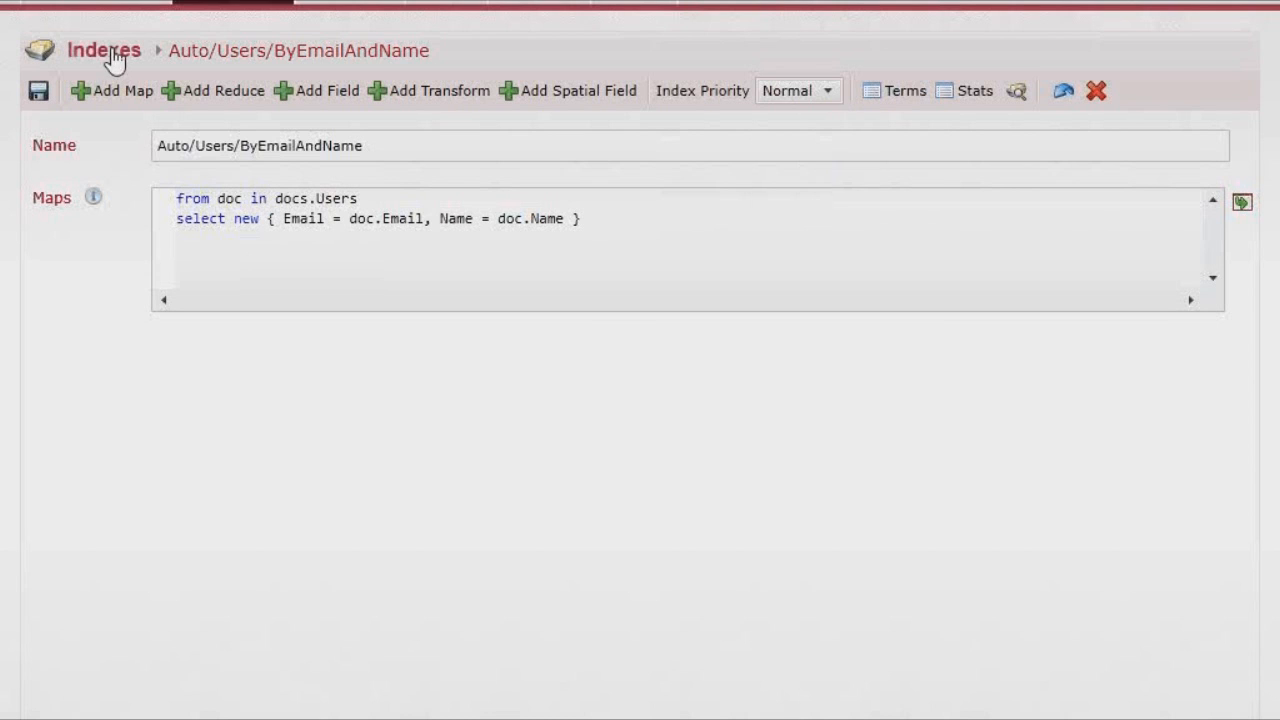
- Go back to the Indexes list and view Auto/Users/ByEmailAndName's lock modes without changing them
{"action": "left_click", "coordinate": [117, 58]}
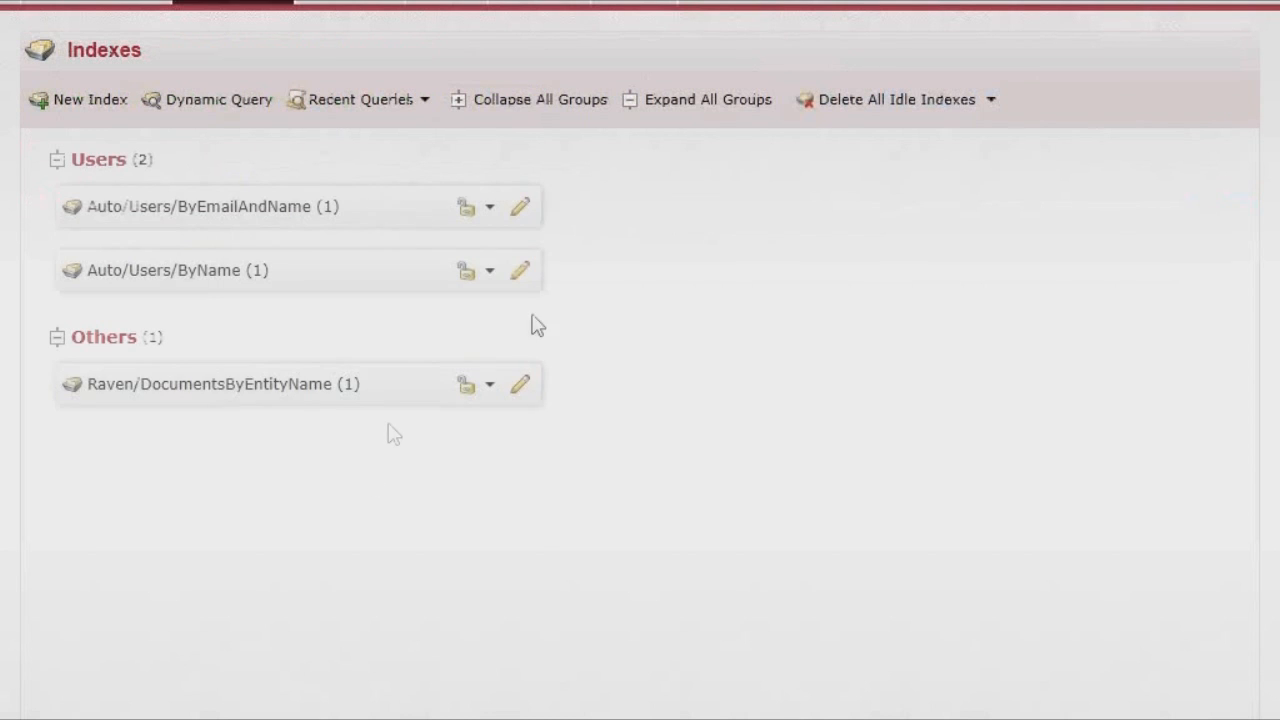
{"action": "left_click", "coordinate": [493, 212]}
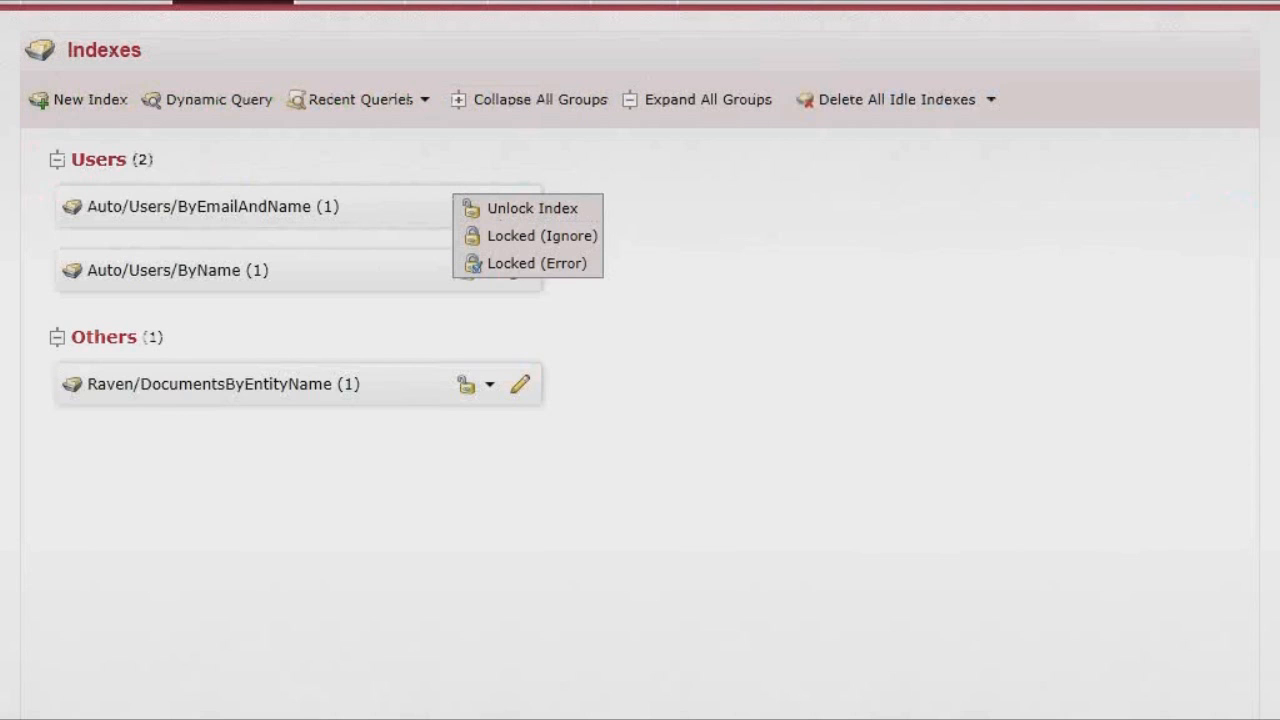
{"action": "key", "text": "Escape"}
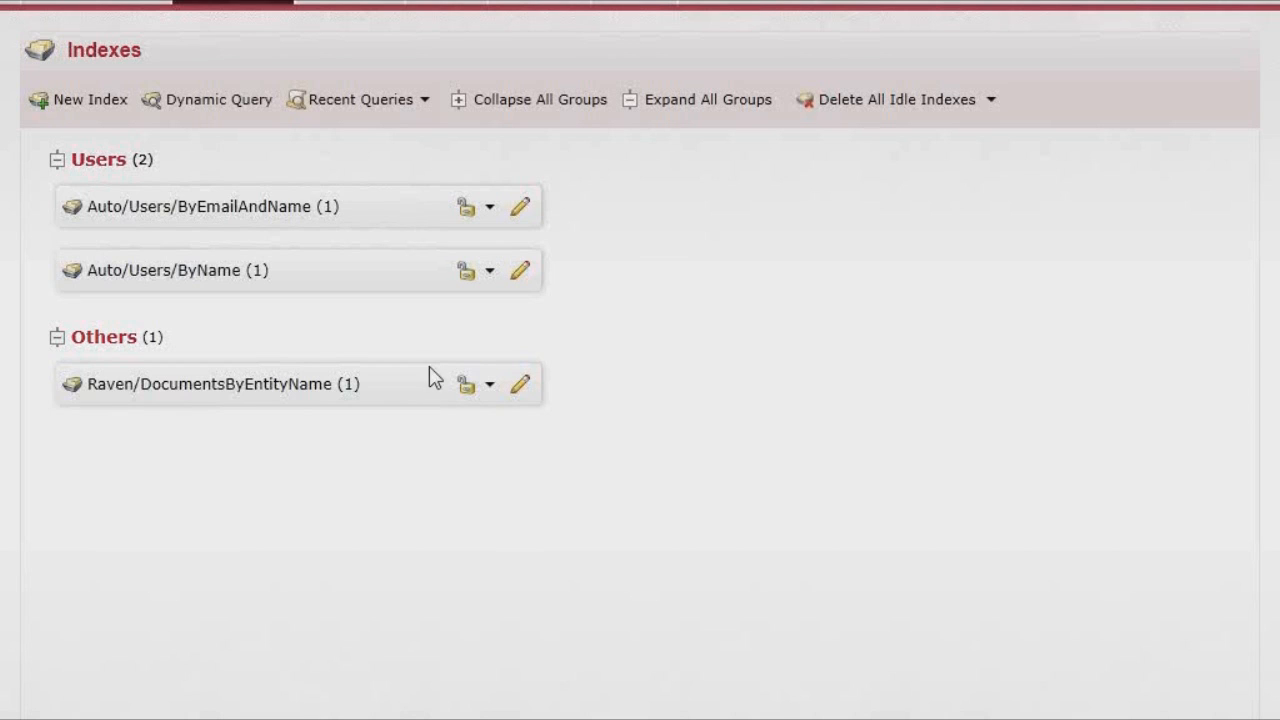
- Set Auto/Users/ByEmailAndName to Locked (Ignore) and confirm the change
{"action": "left_click", "coordinate": [489, 208]}
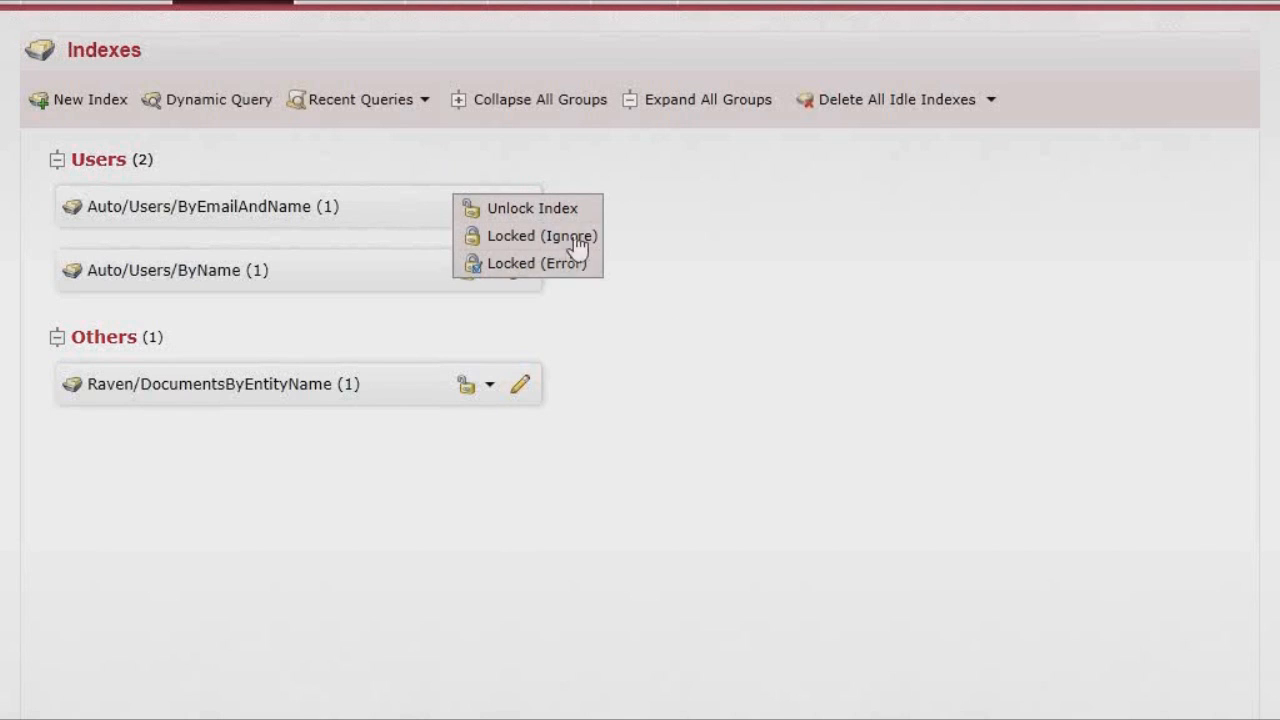
{"action": "left_click", "coordinate": [578, 240]}
{"action": "left_click", "coordinate": [489, 212]}
{"action": "left_click", "coordinate": [522, 255]}
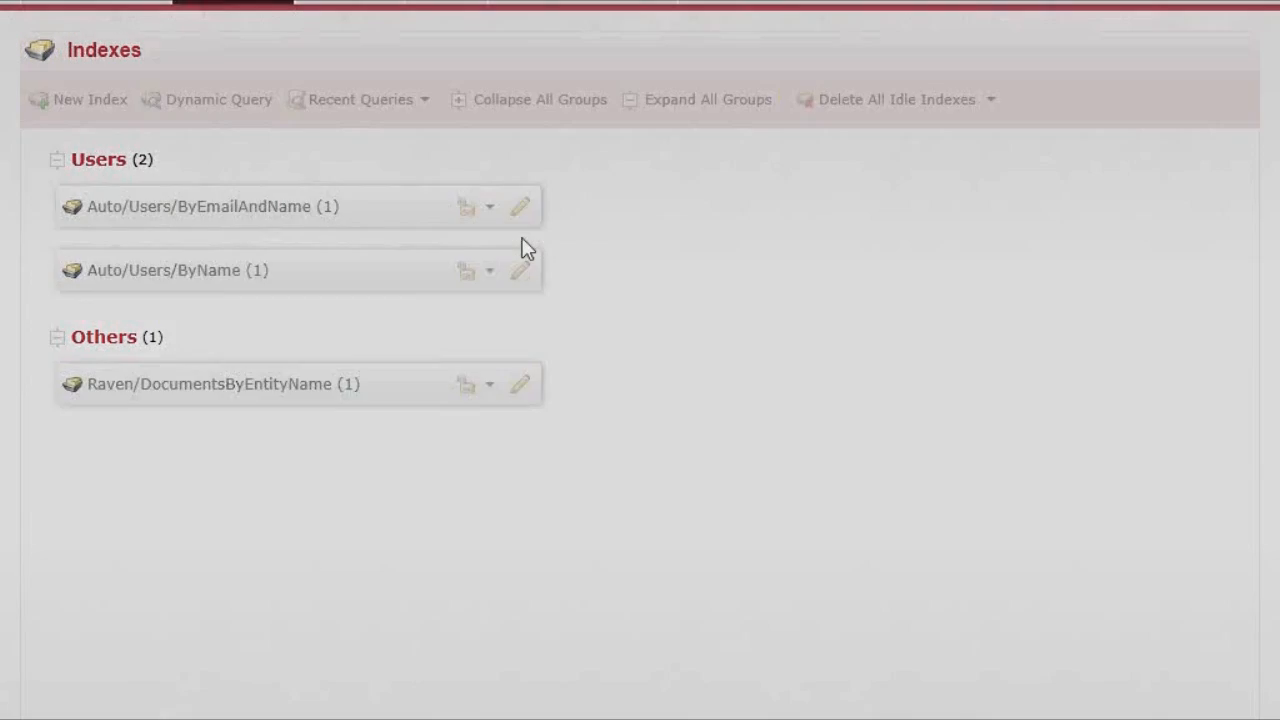
{"action": "left_click", "coordinate": [838, 430]}
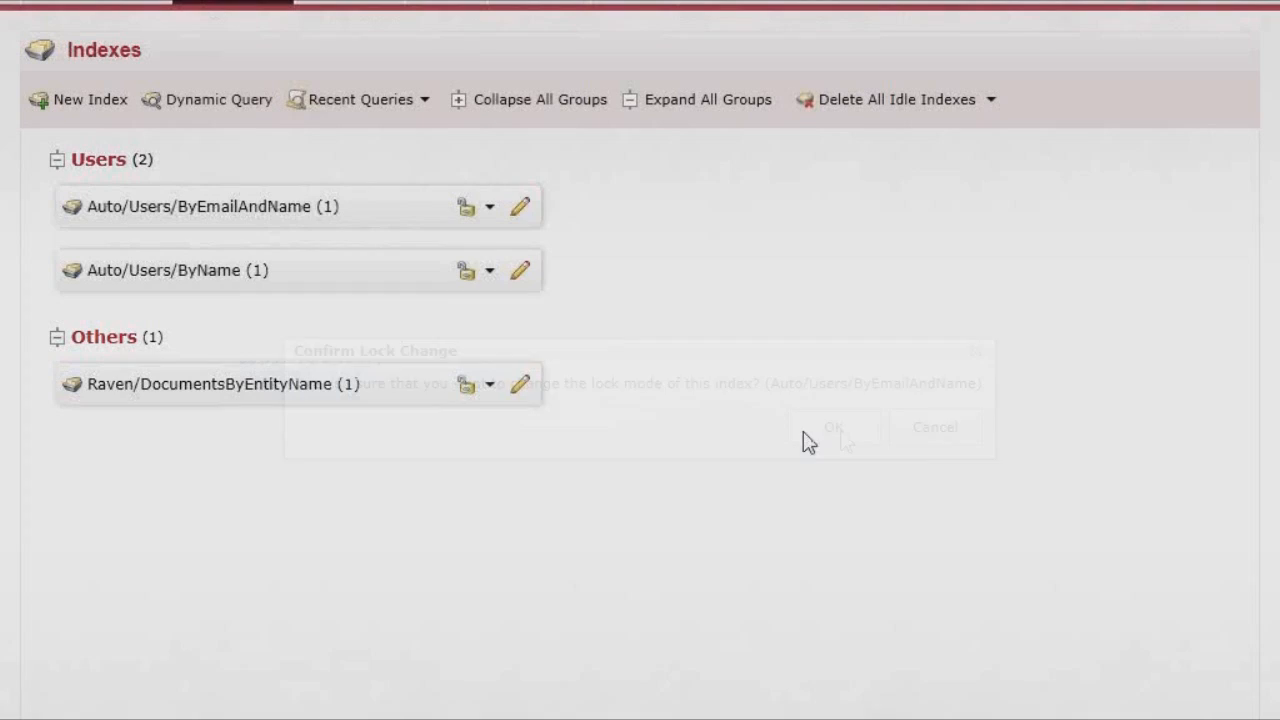
- Switch Auto/Users/ByEmailAndName to Locked (Error) and confirm the change
{"action": "left_click", "coordinate": [484, 226]}
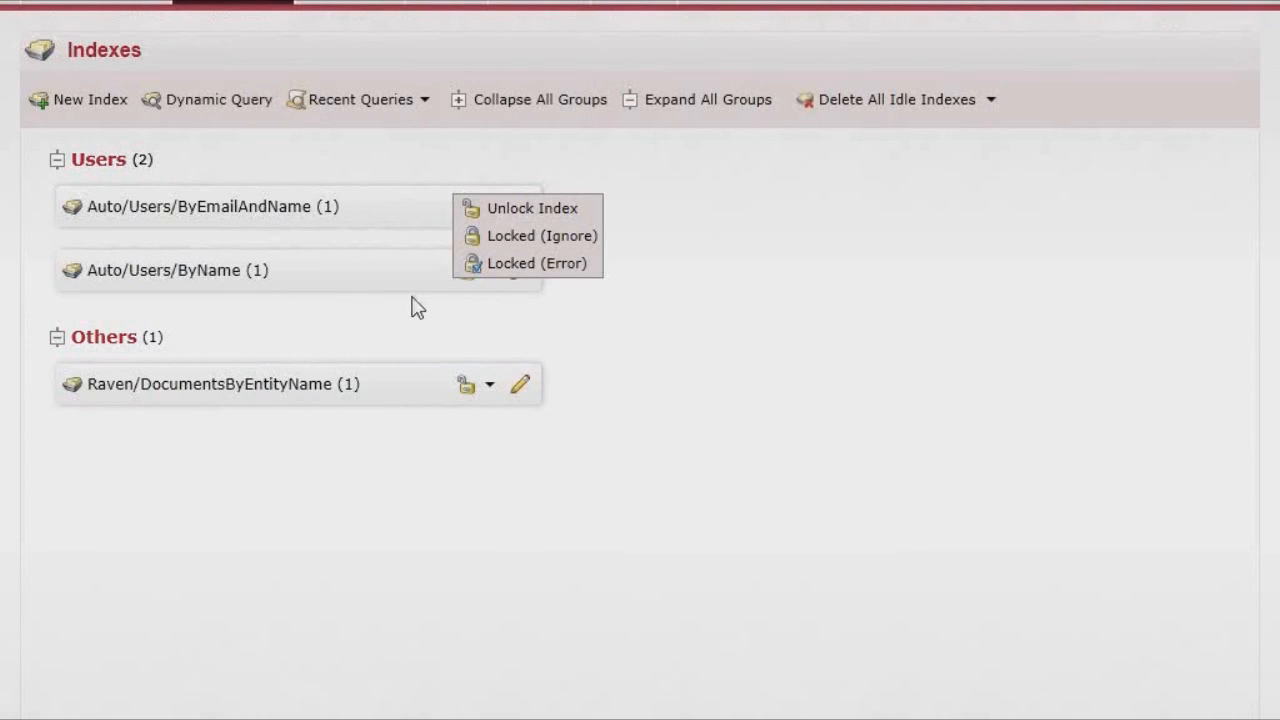
{"action": "left_click", "coordinate": [422, 318]}
{"action": "left_click", "coordinate": [489, 207]}
{"action": "left_click", "coordinate": [505, 262]}
{"action": "left_click", "coordinate": [838, 428]}
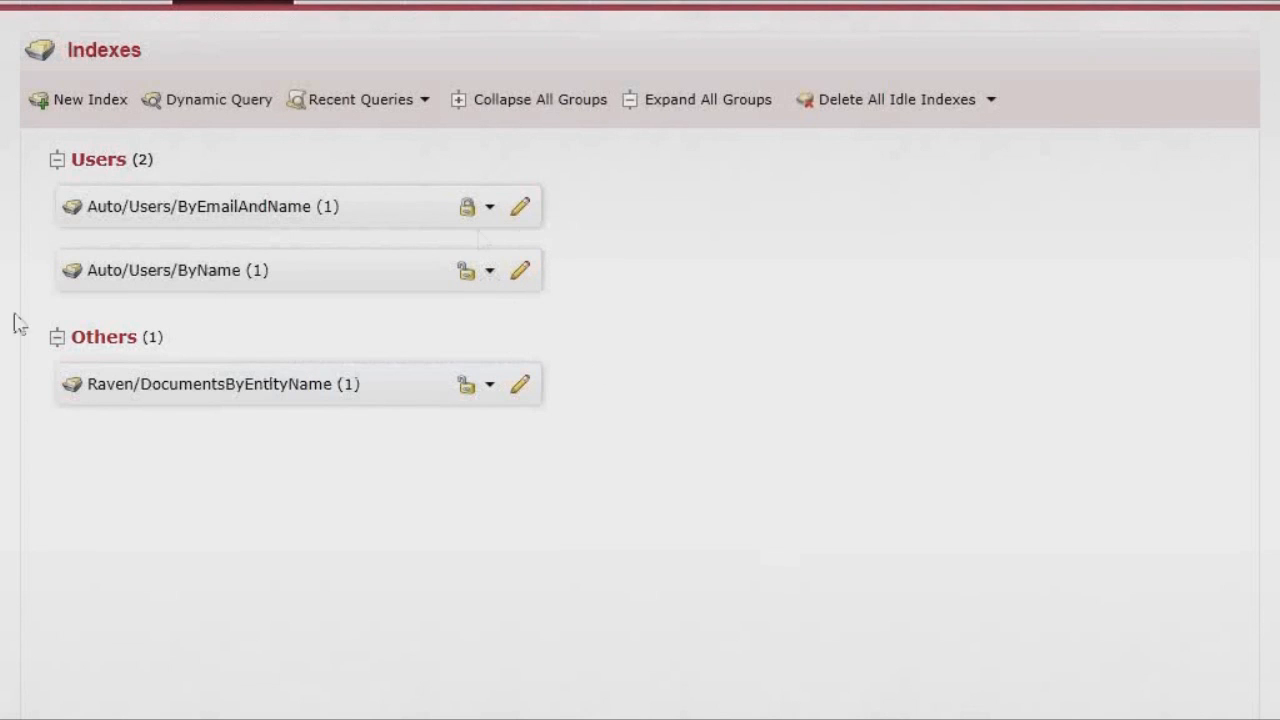